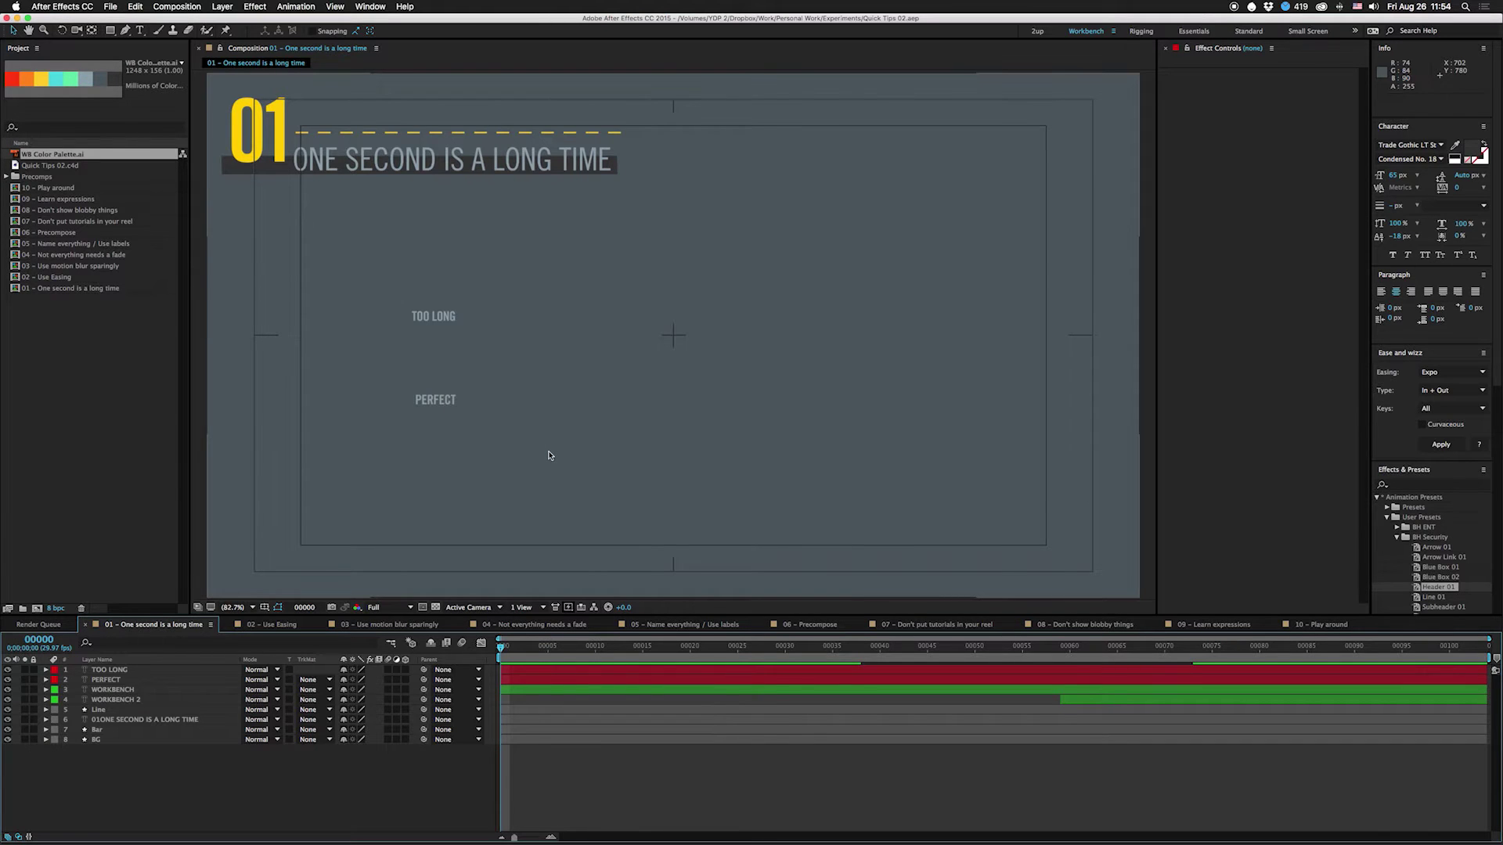
Step: Switch to the 02 – Use Easing composition and preview its three yellow box animations
key("space")
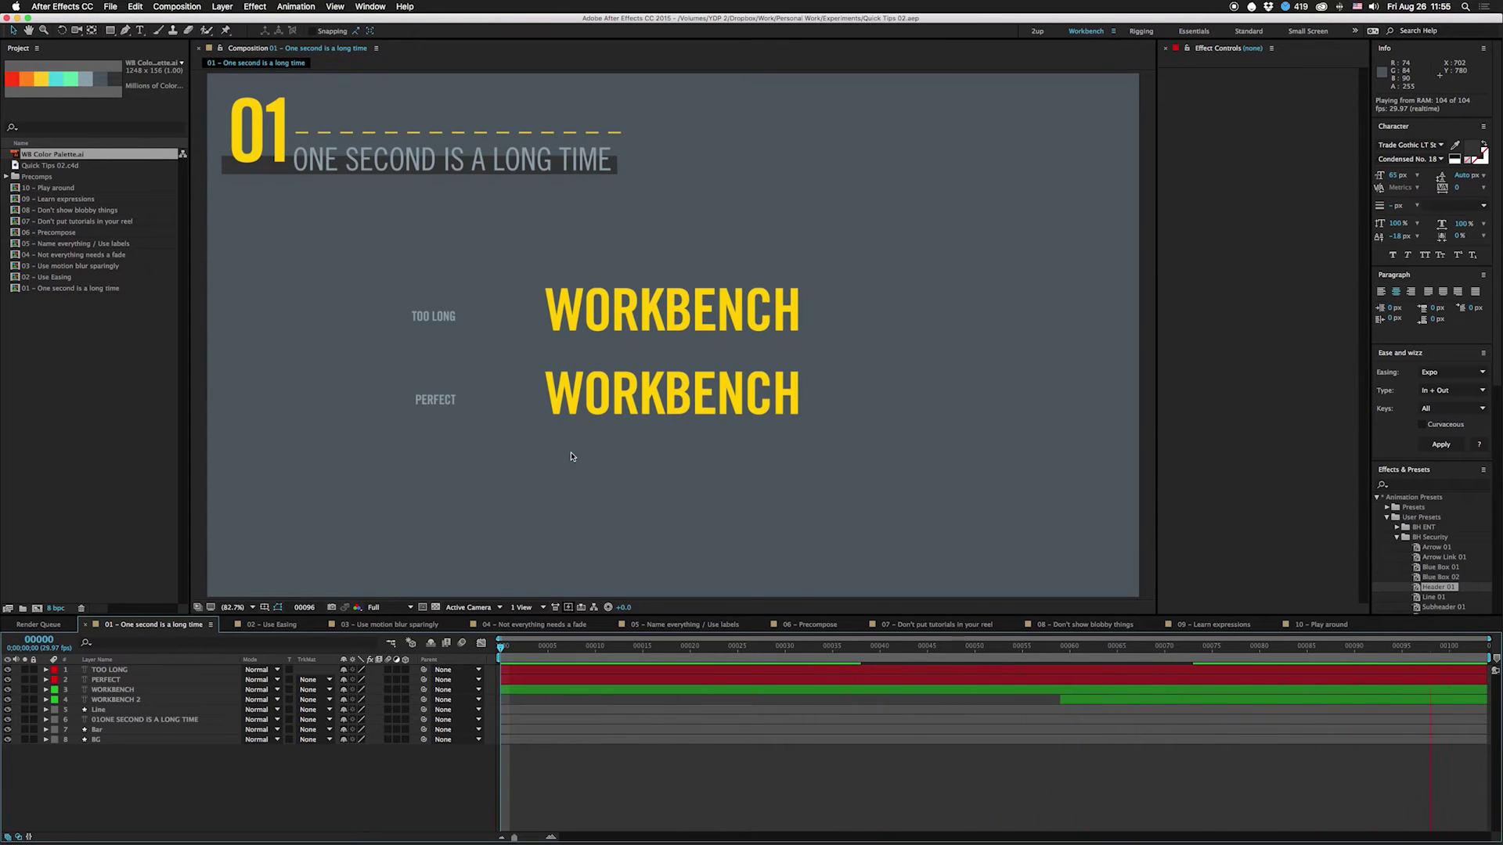
key("space")
left_click(271, 626)
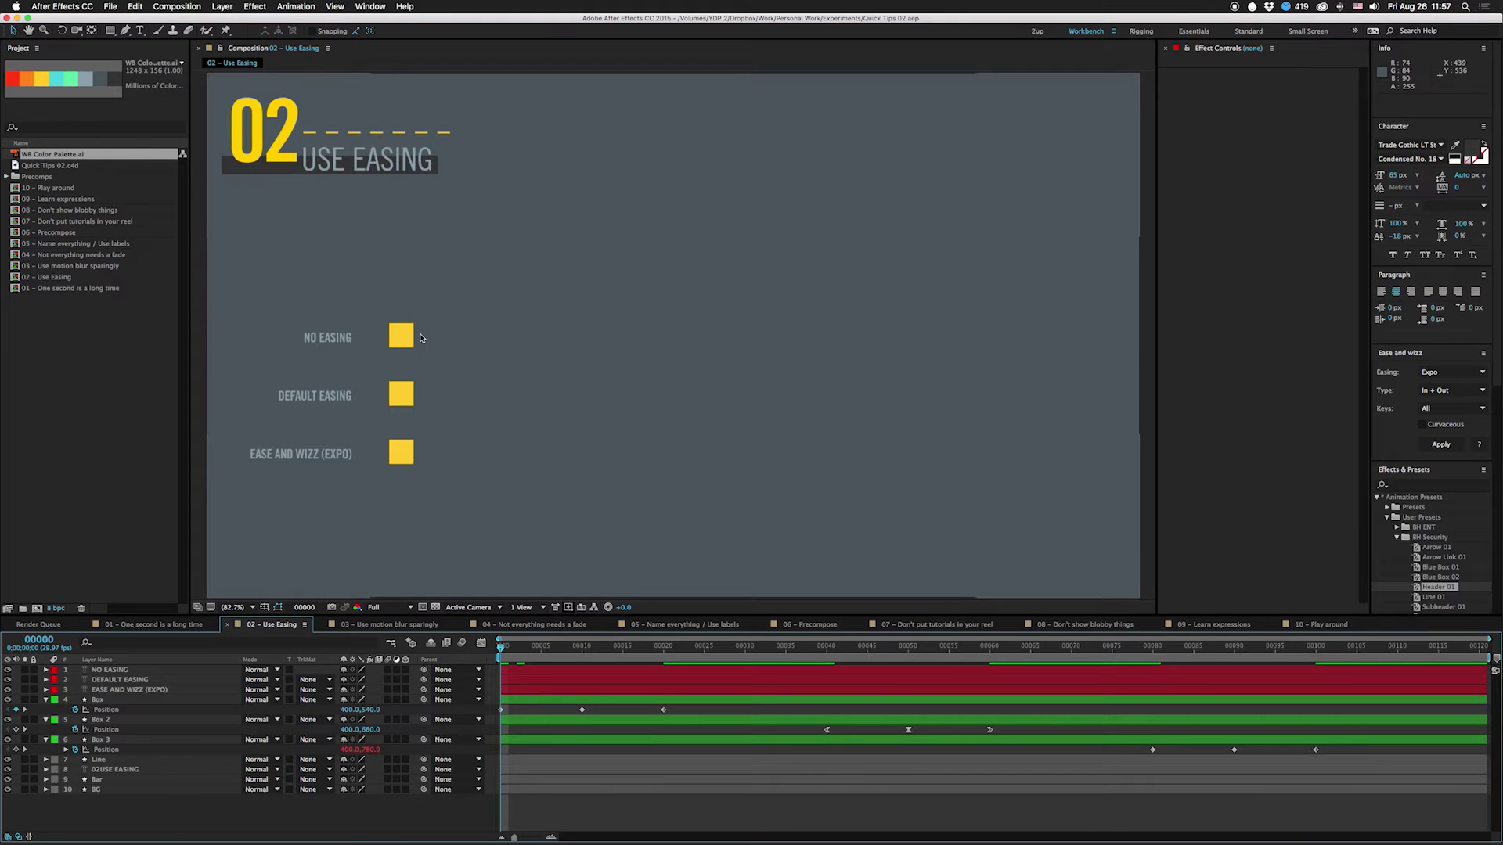
key("space")
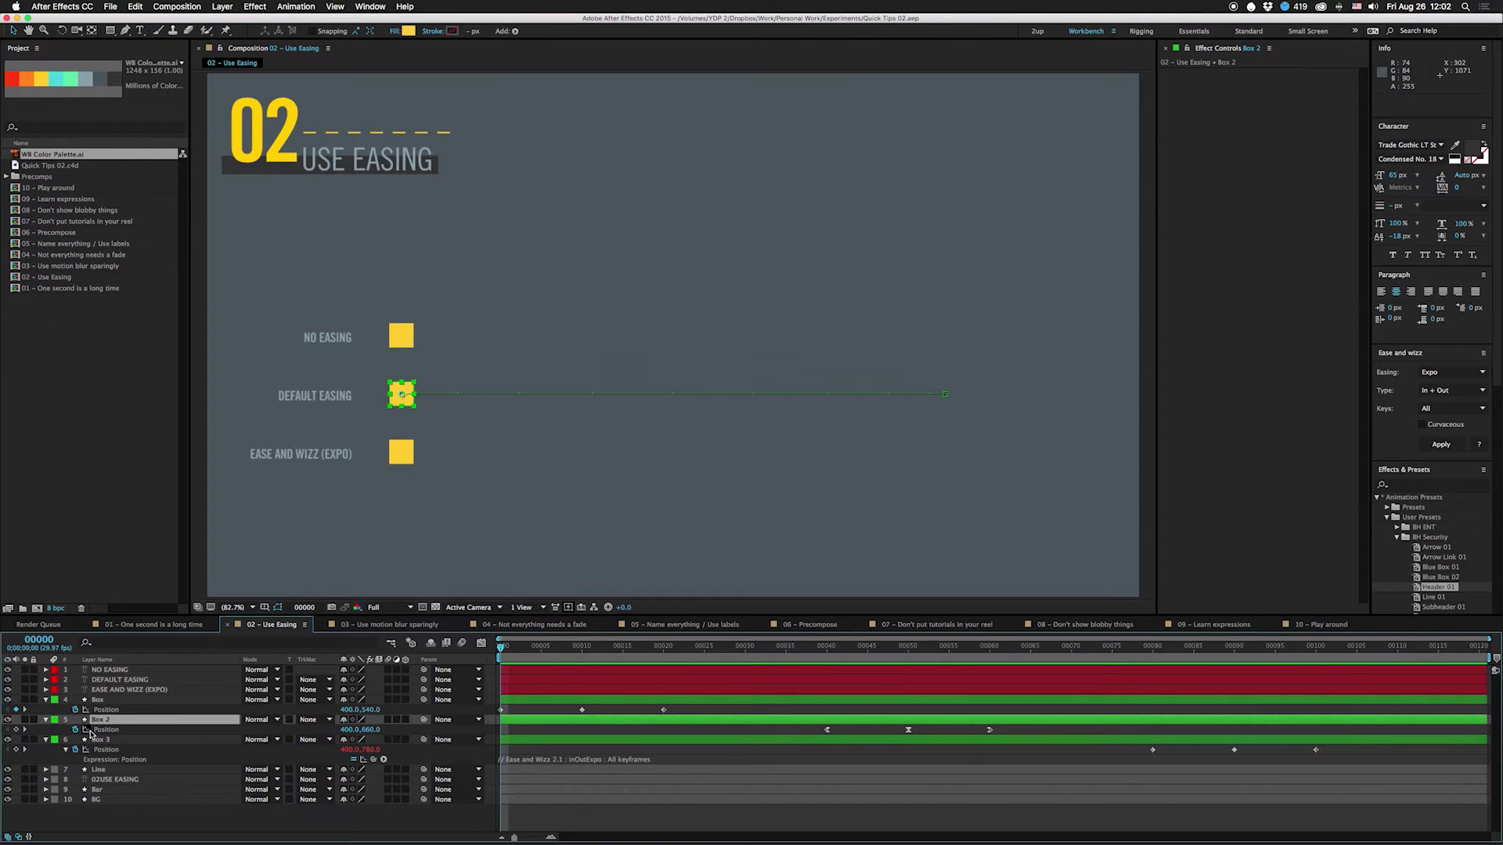
Step: Compare Box 2's and Box 3's position speed curves in the Graph Editor
left_click(481, 642)
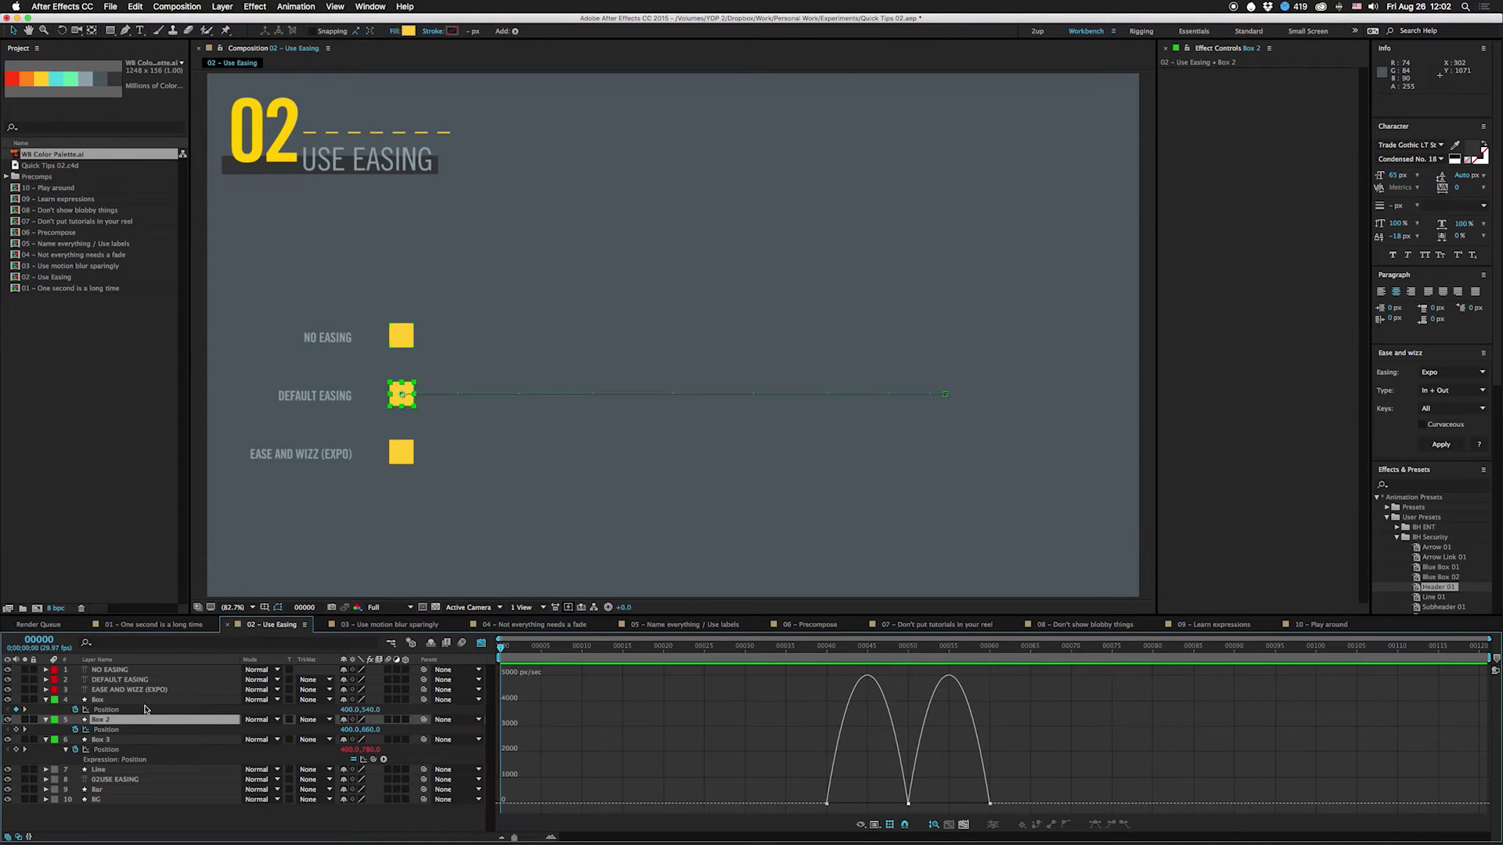
left_click(87, 729)
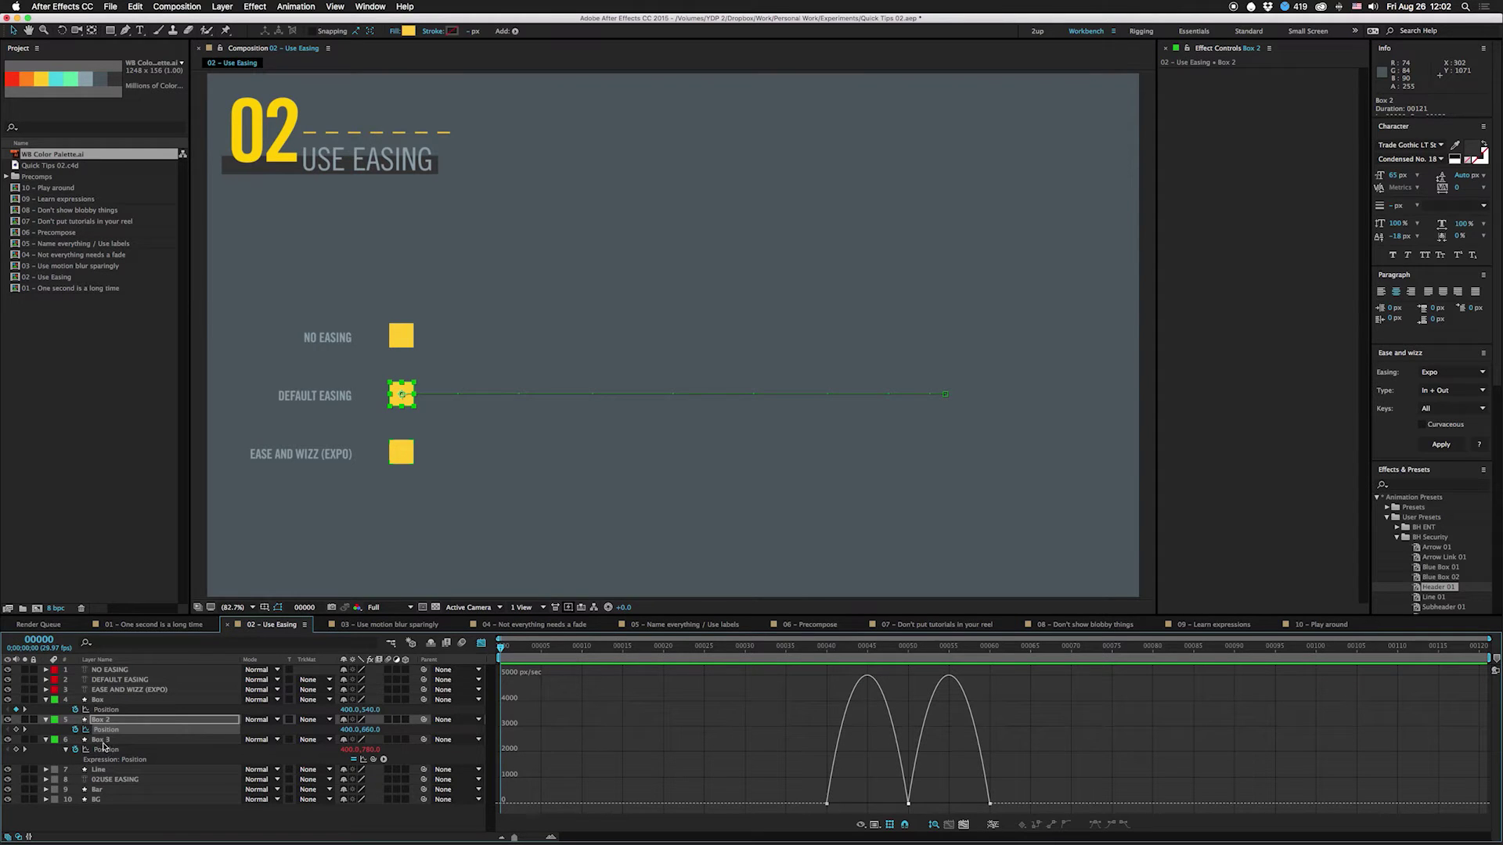
left_click(104, 749, "shift")
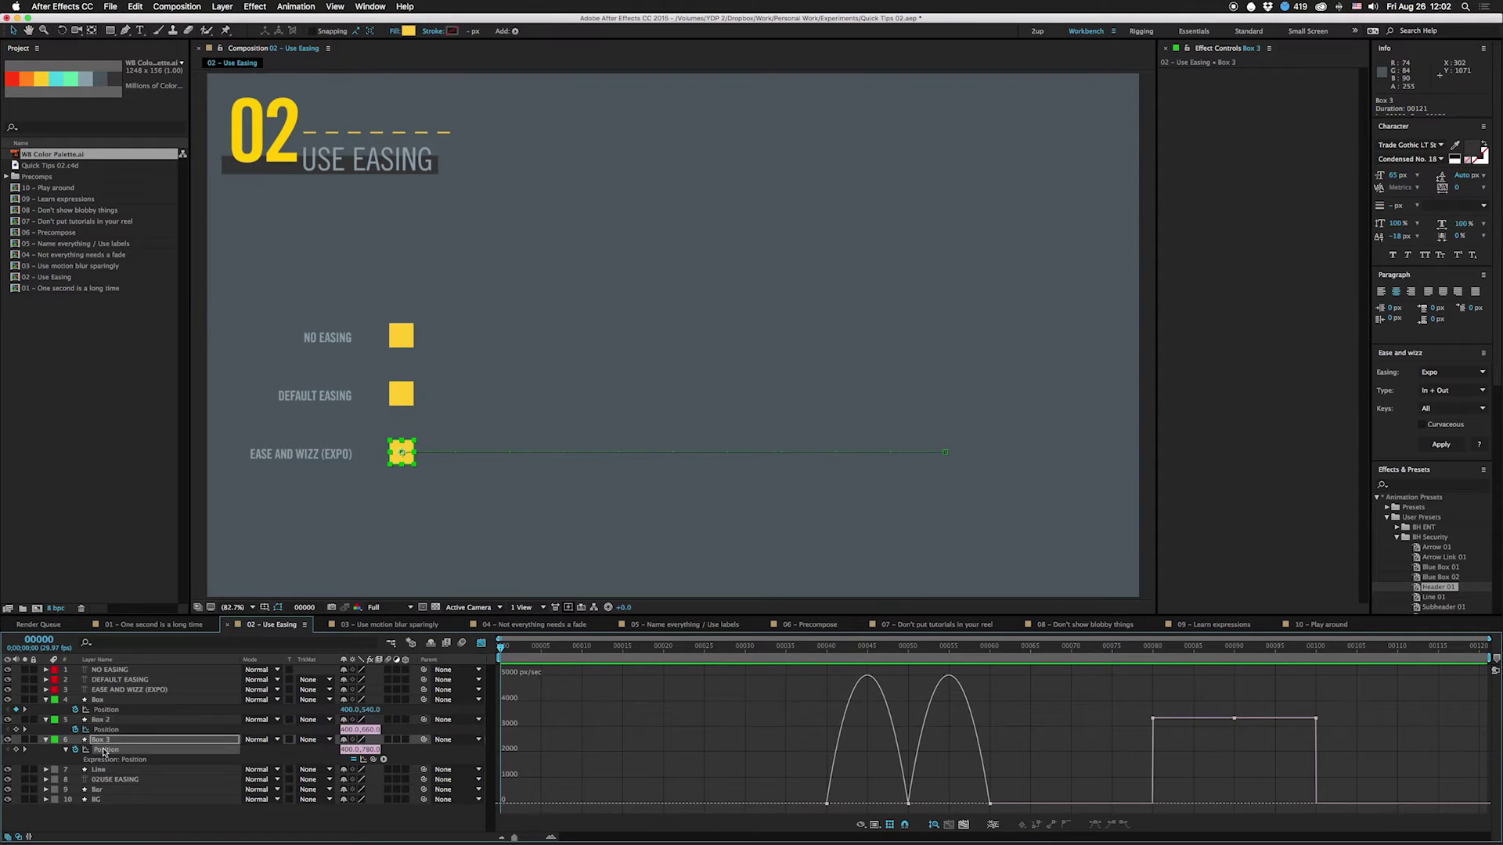
left_click(363, 761)
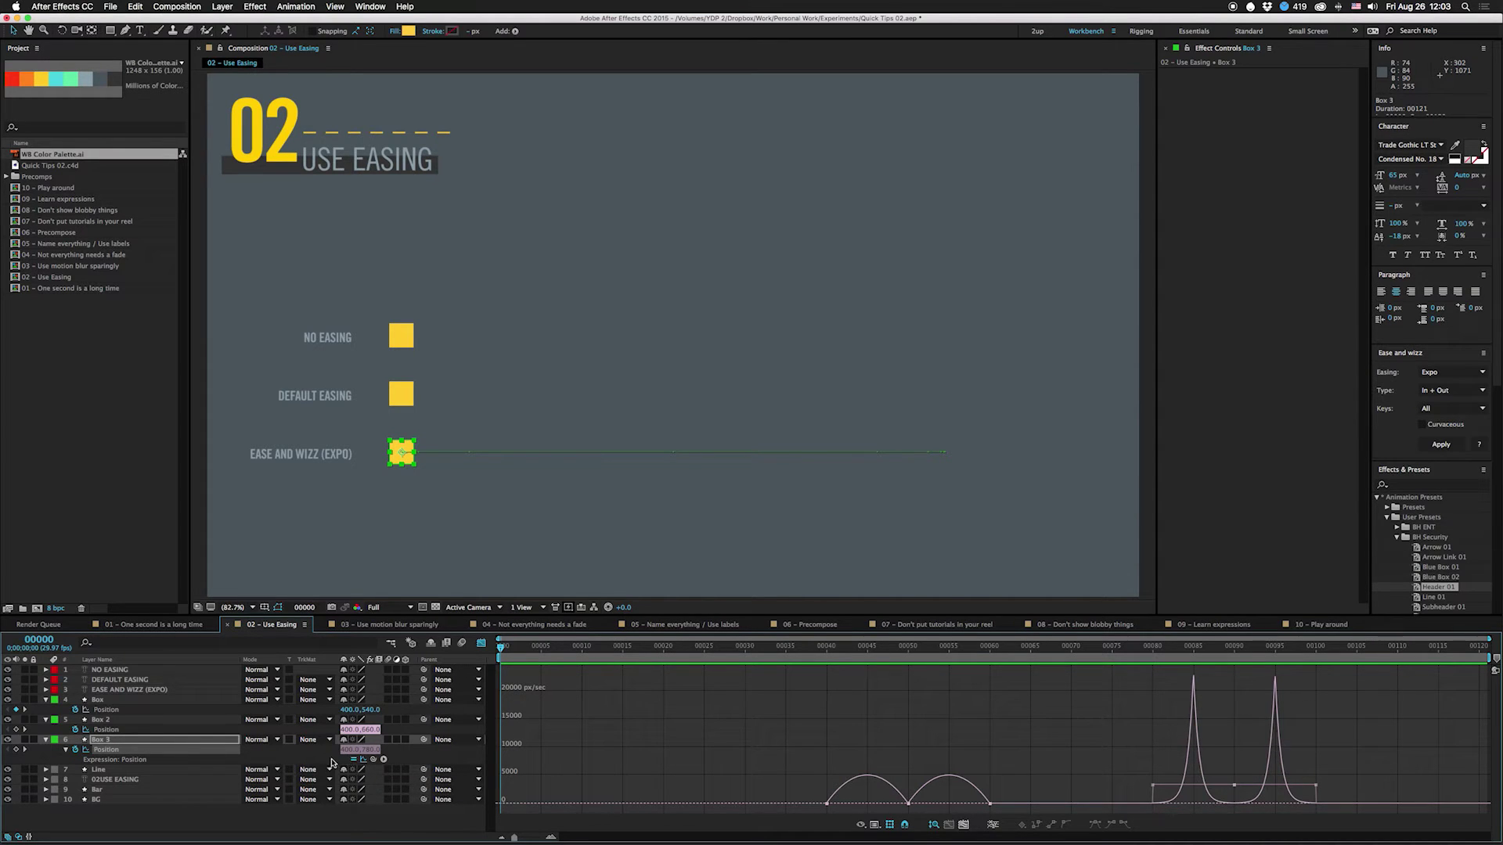
left_click(364, 759)
Step: Drag Box 2's middle keyframe influence outward into a sharp spike and preview the result
left_click(106, 729)
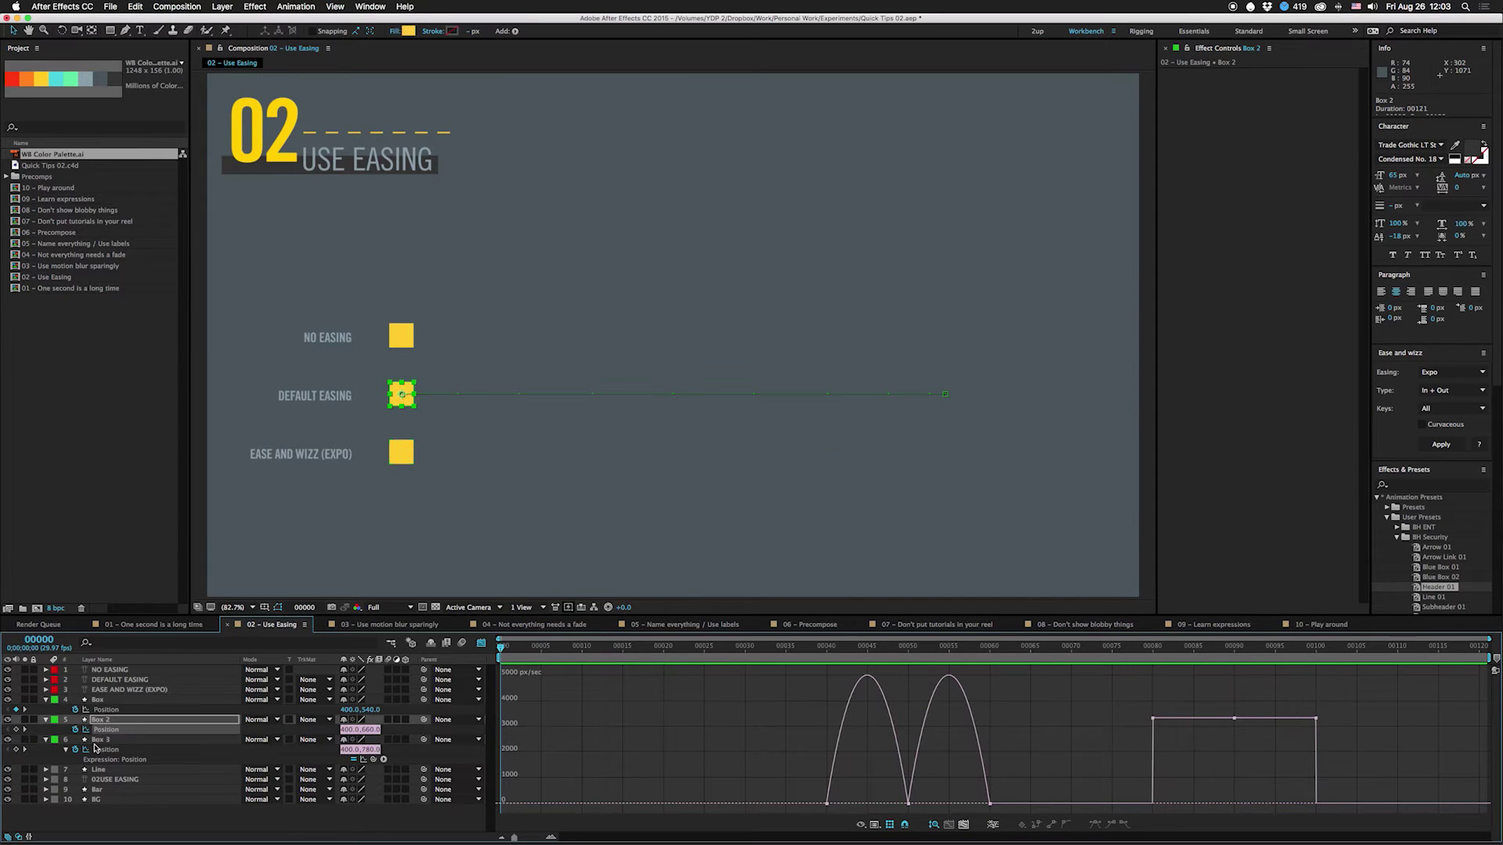
left_click(98, 729)
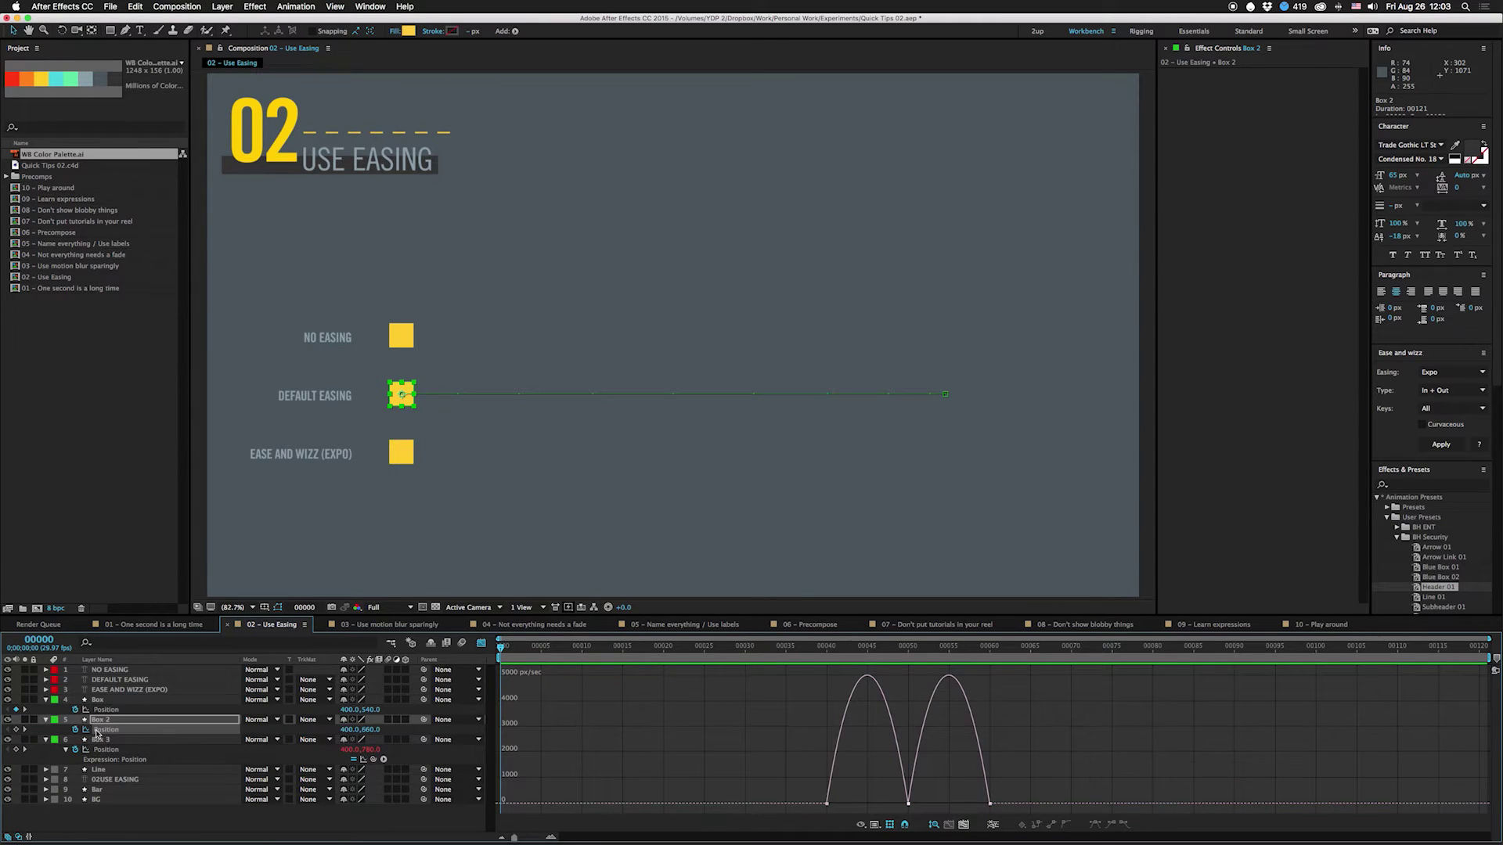
left_click(908, 803)
left_click_drag(917, 803, 869, 803)
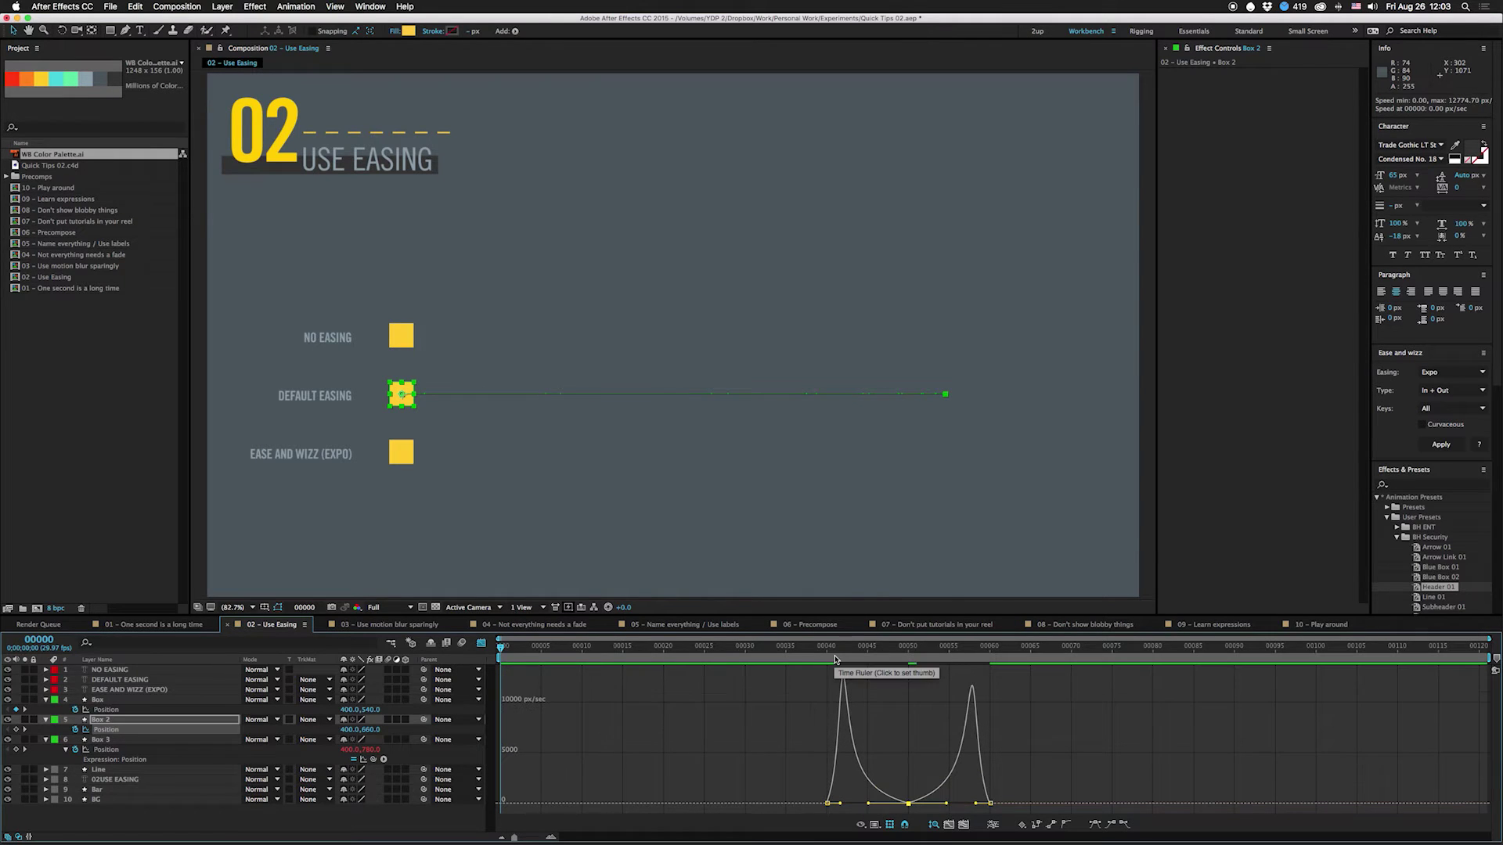
key("space")
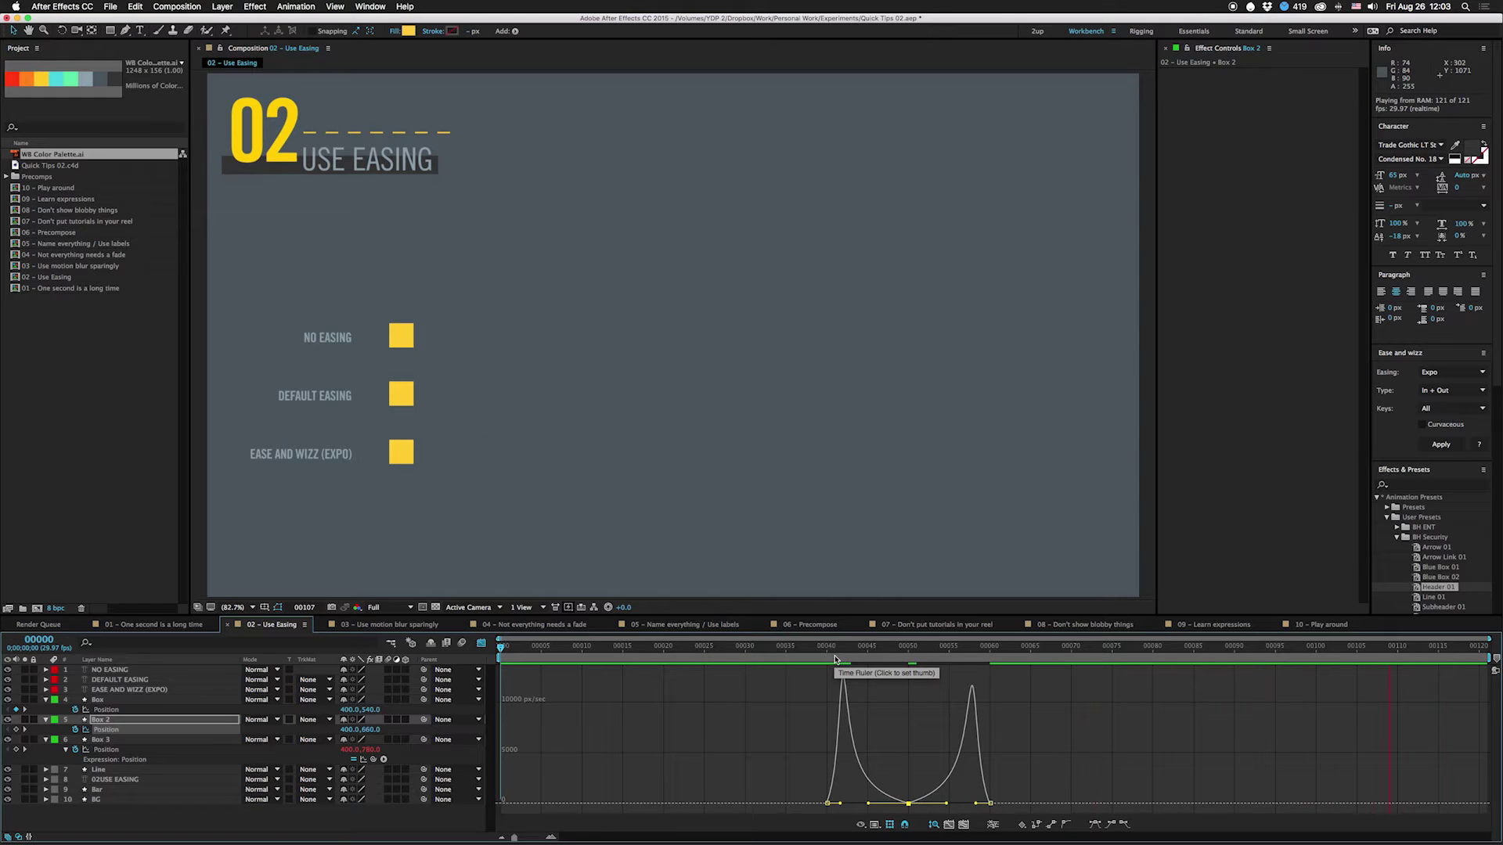
mouse_move(843, 689)
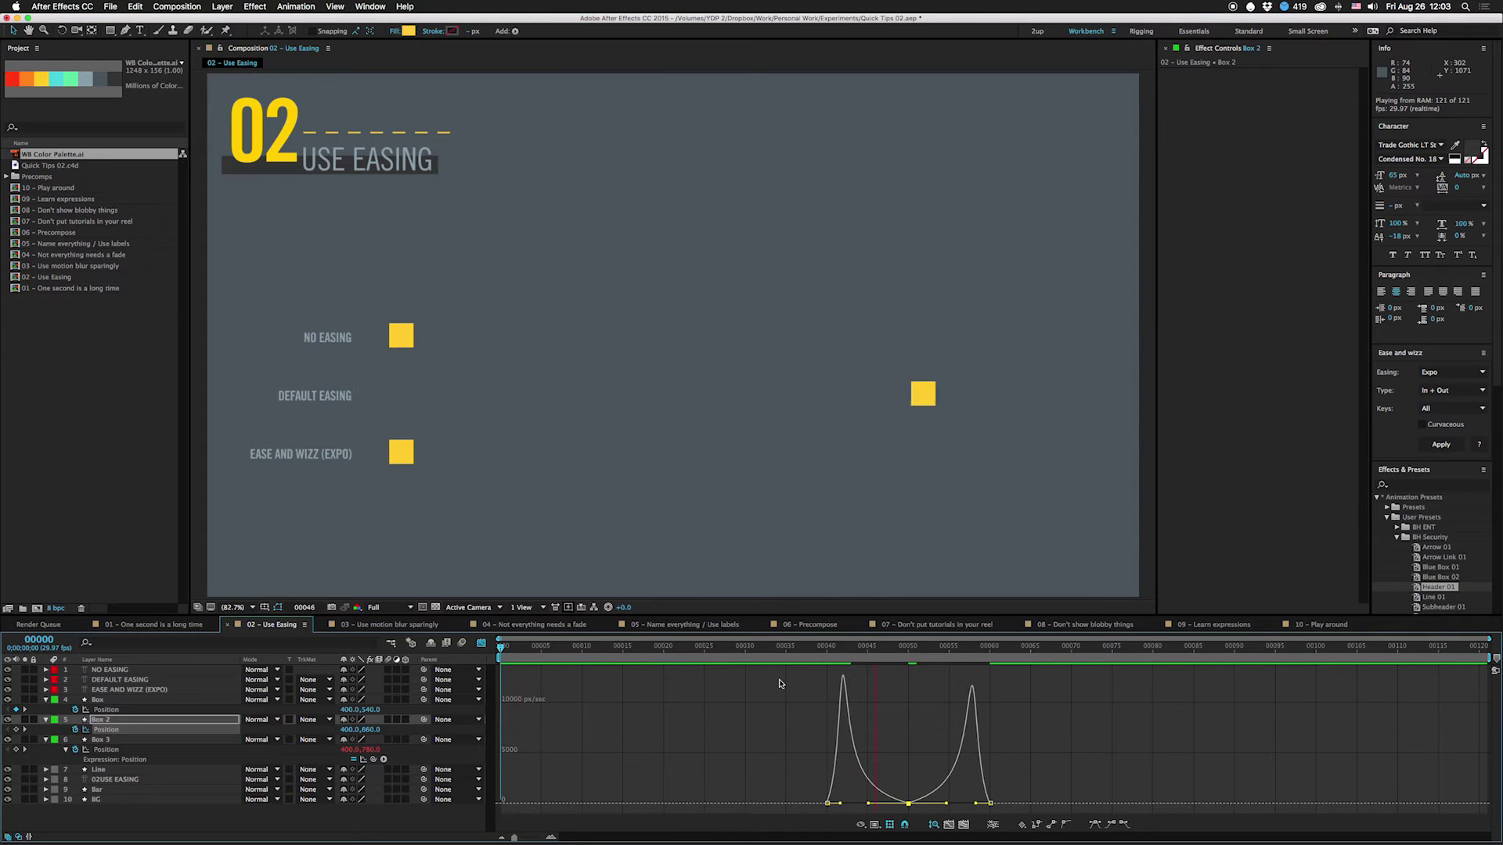
key("space")
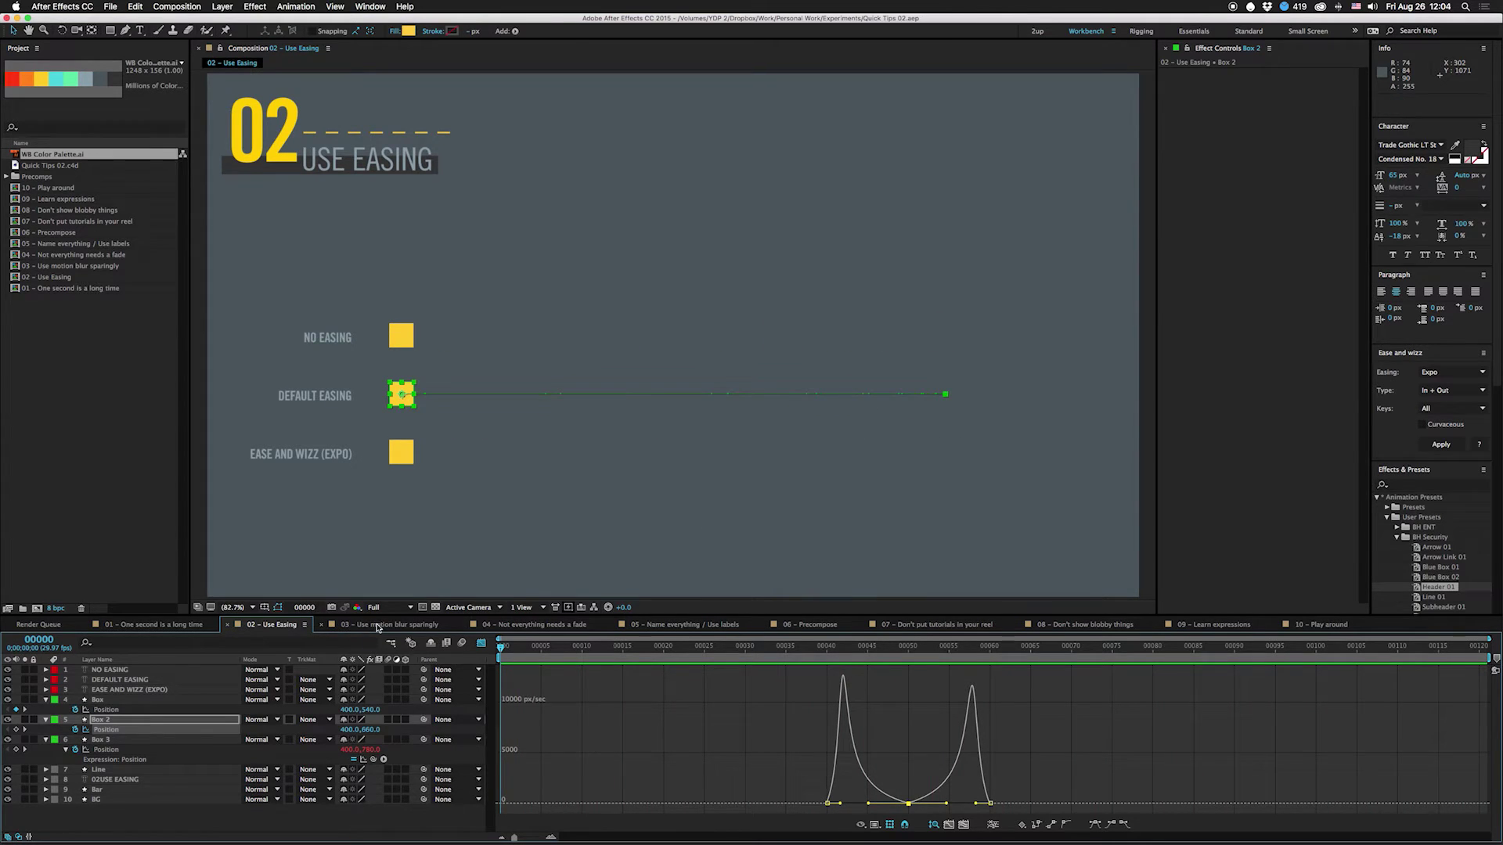
left_click(377, 625)
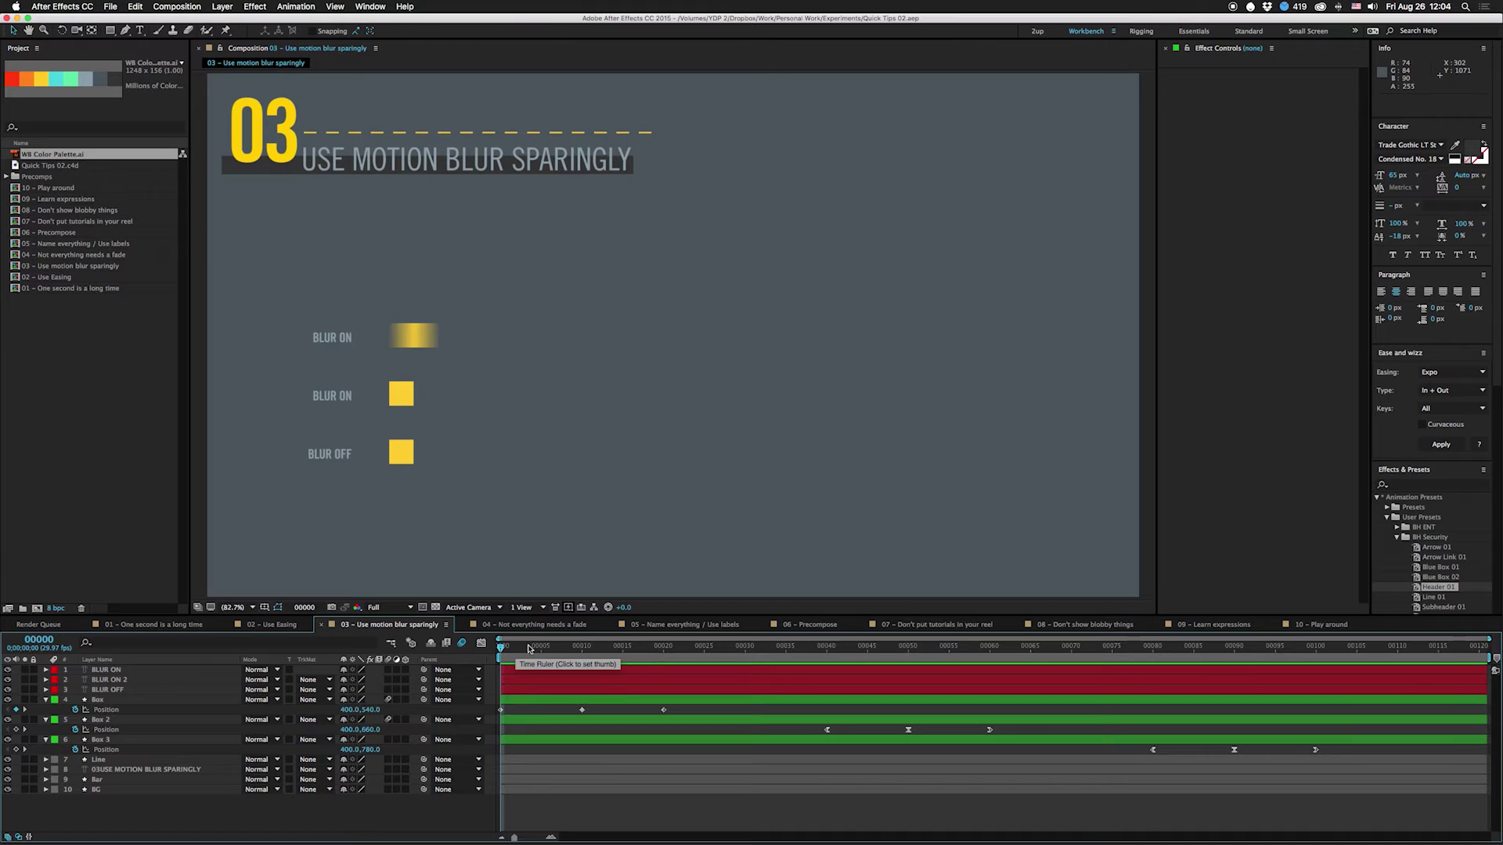
Step: Scrub the 03 comp until the blurred box settles beside BLUR ON, then preview it
left_click_drag(555, 647, 574, 648)
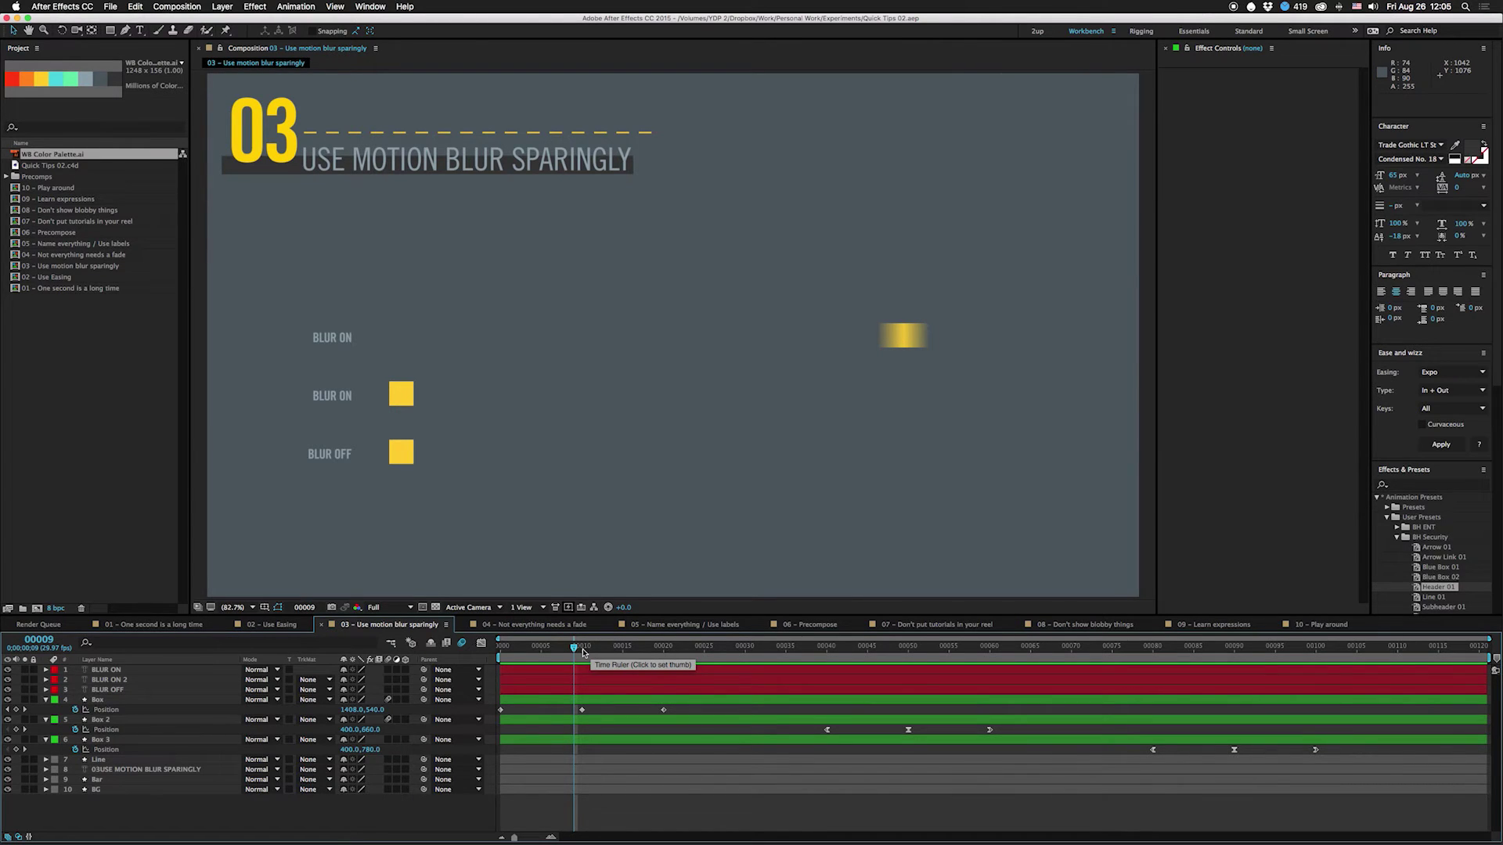
left_click_drag(583, 652, 411, 677)
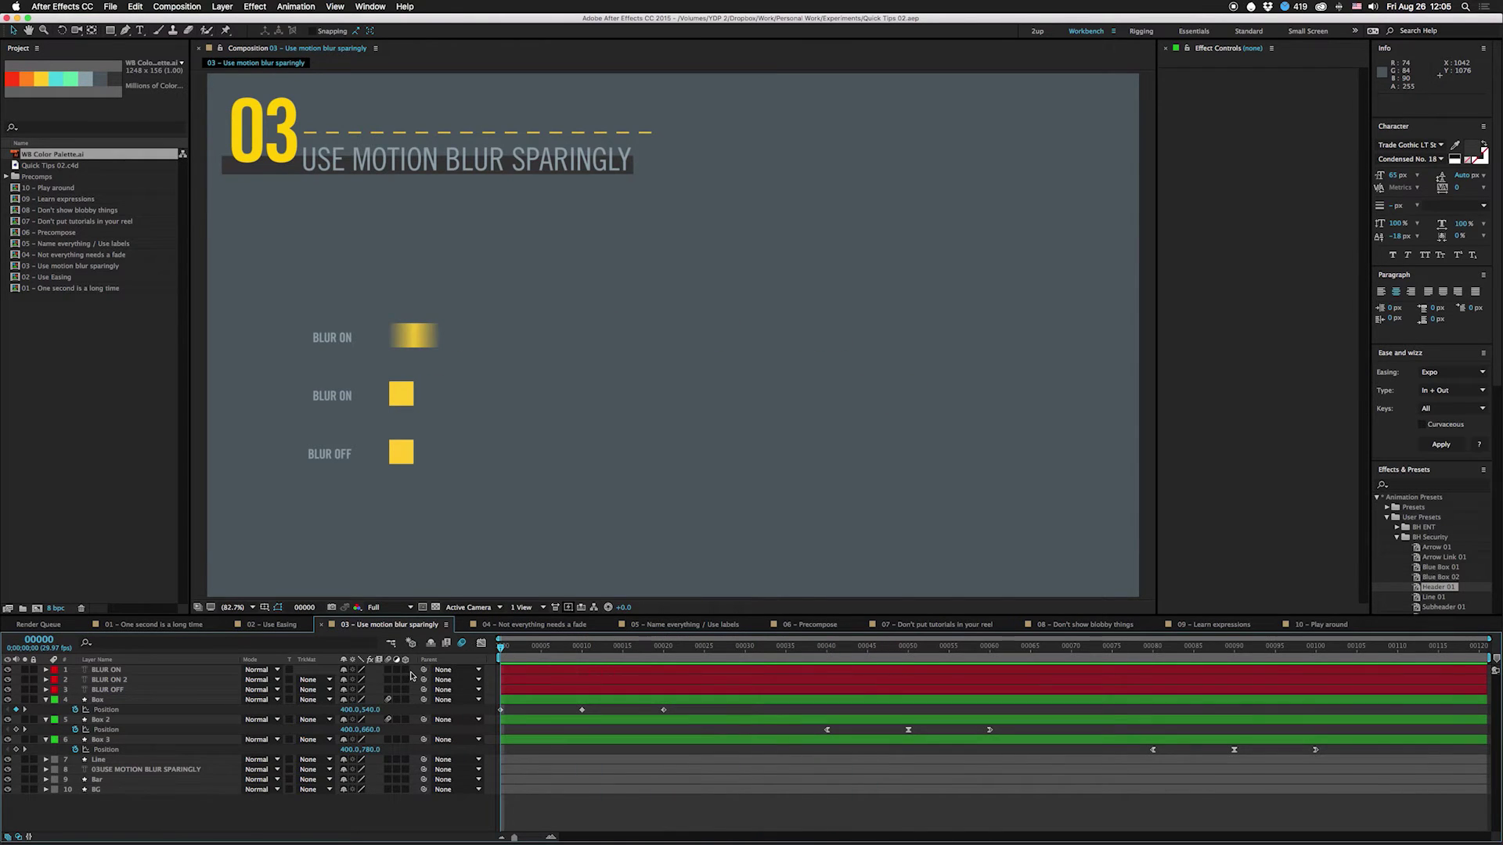
key("space")
left_click(519, 625)
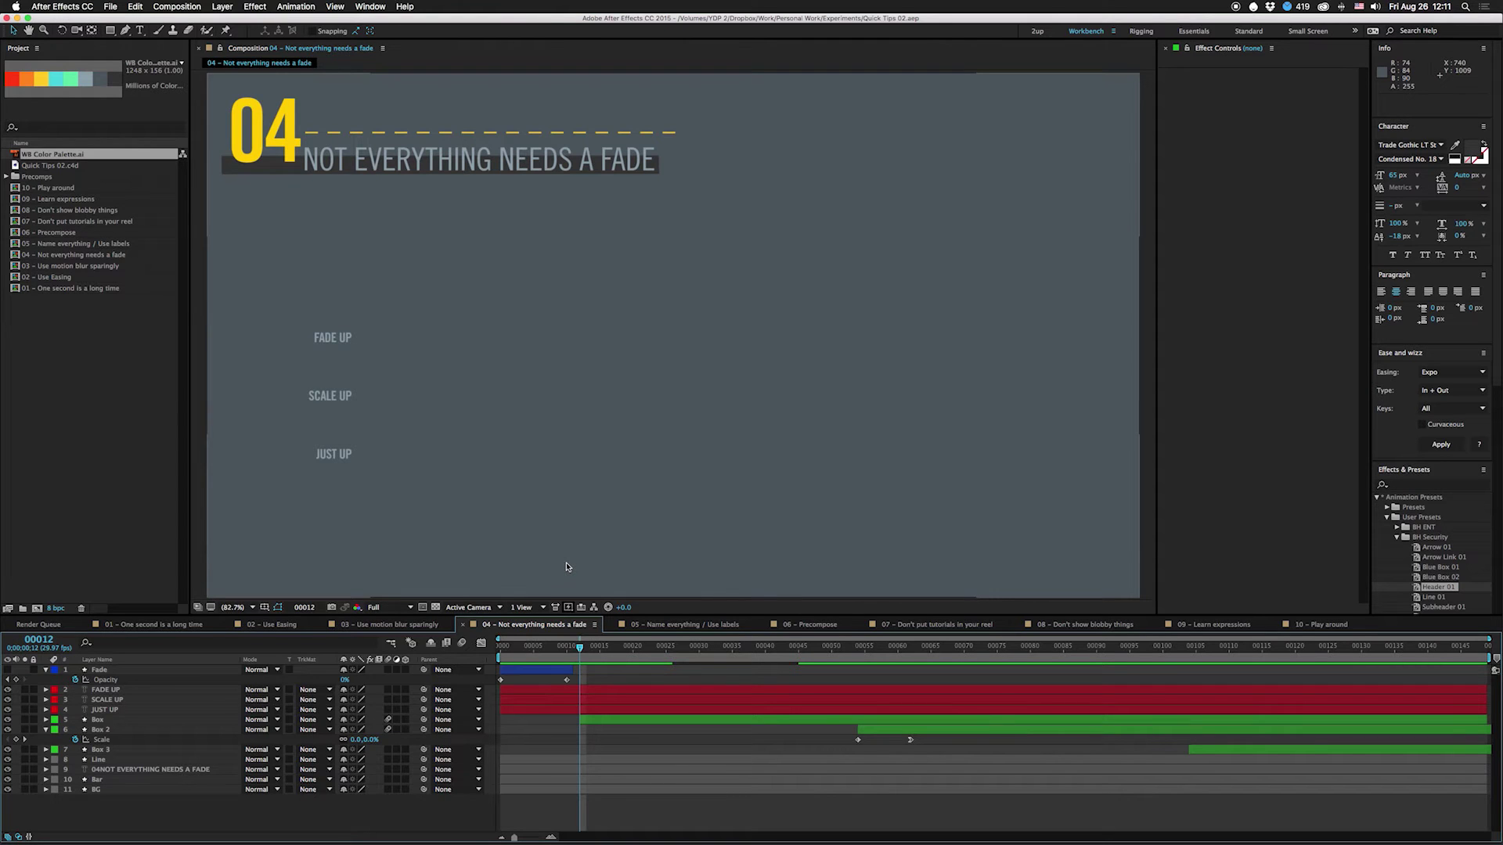
Step: Set Box 2's starting Scale to 20% at frame 54 and preview the revised scale-up
key("space")
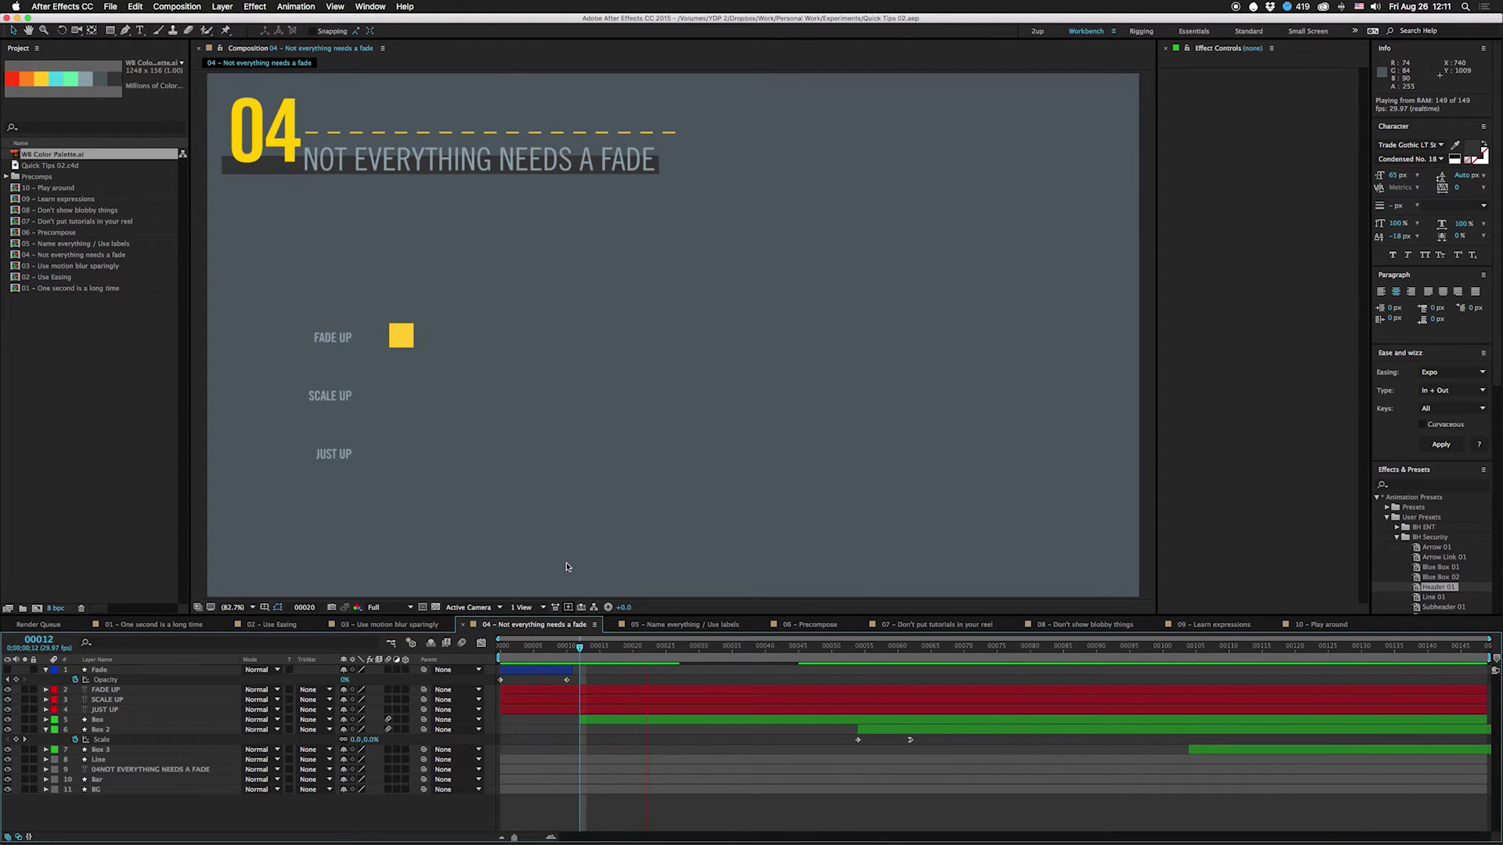
left_click(858, 648)
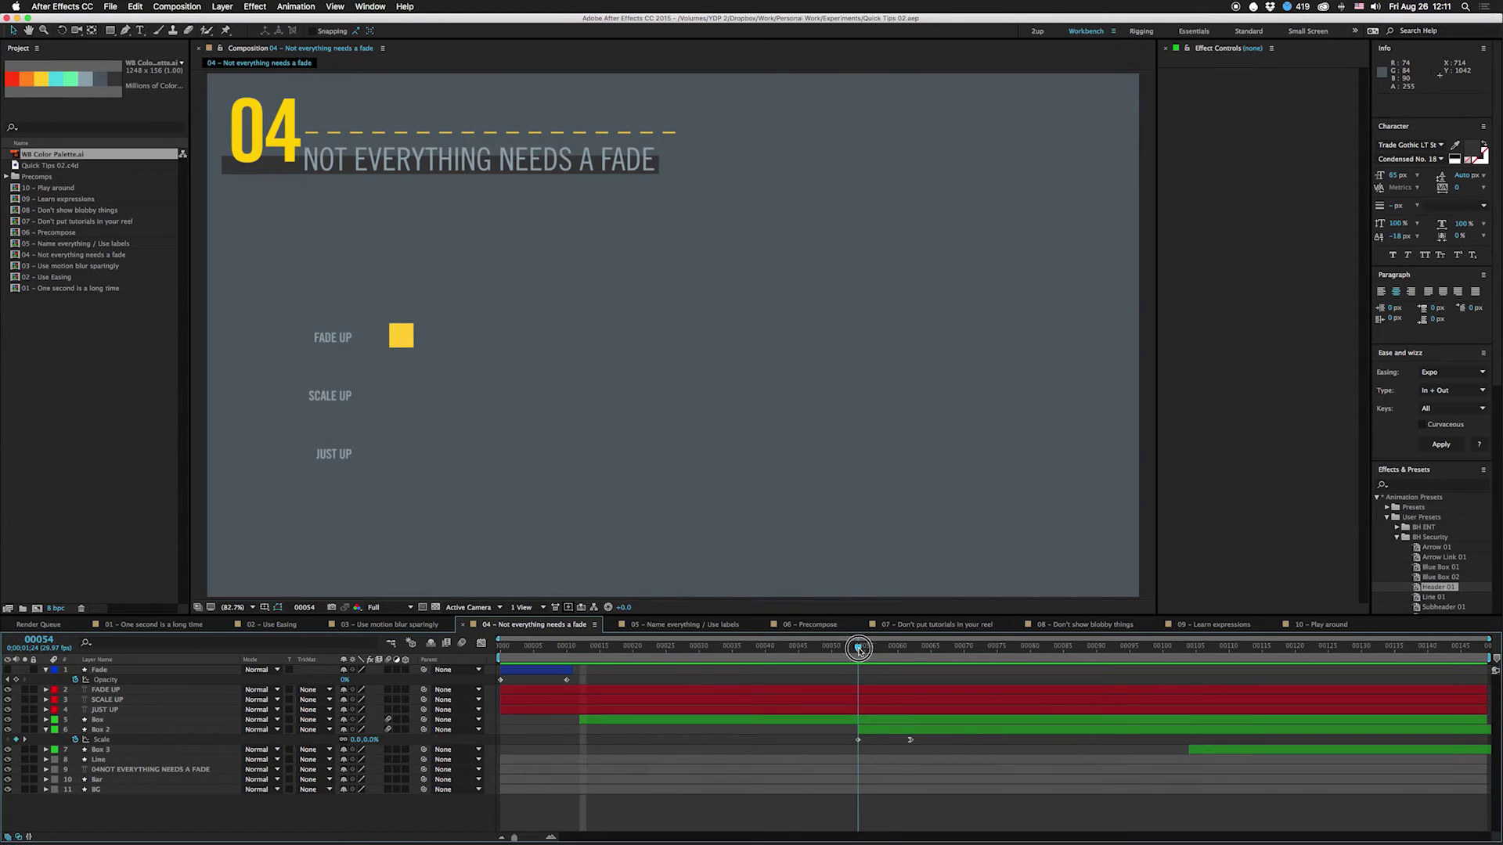
left_click(356, 740)
key("Return")
key("space")
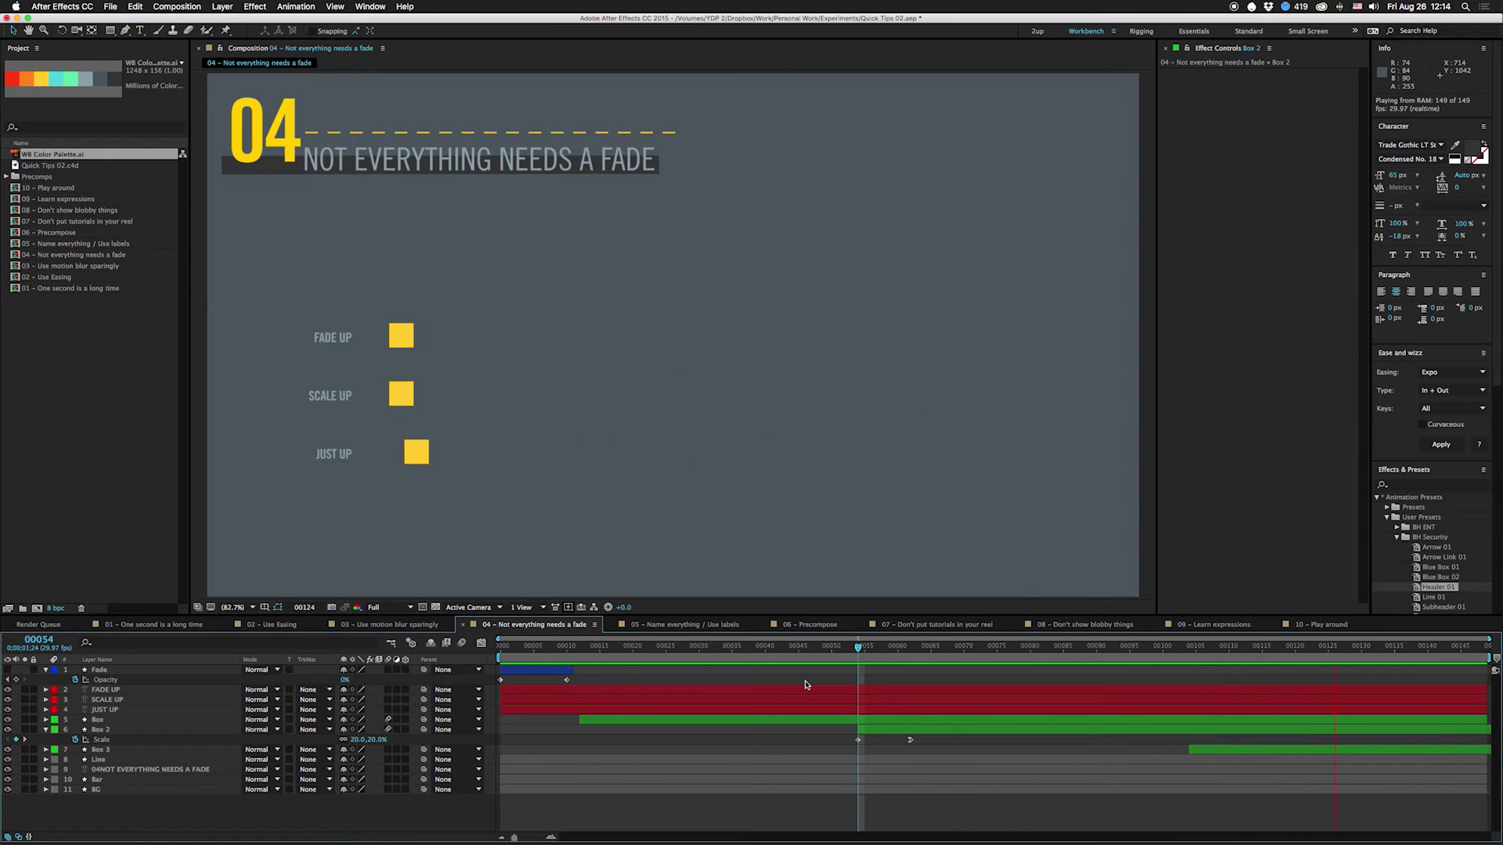
left_click(535, 635)
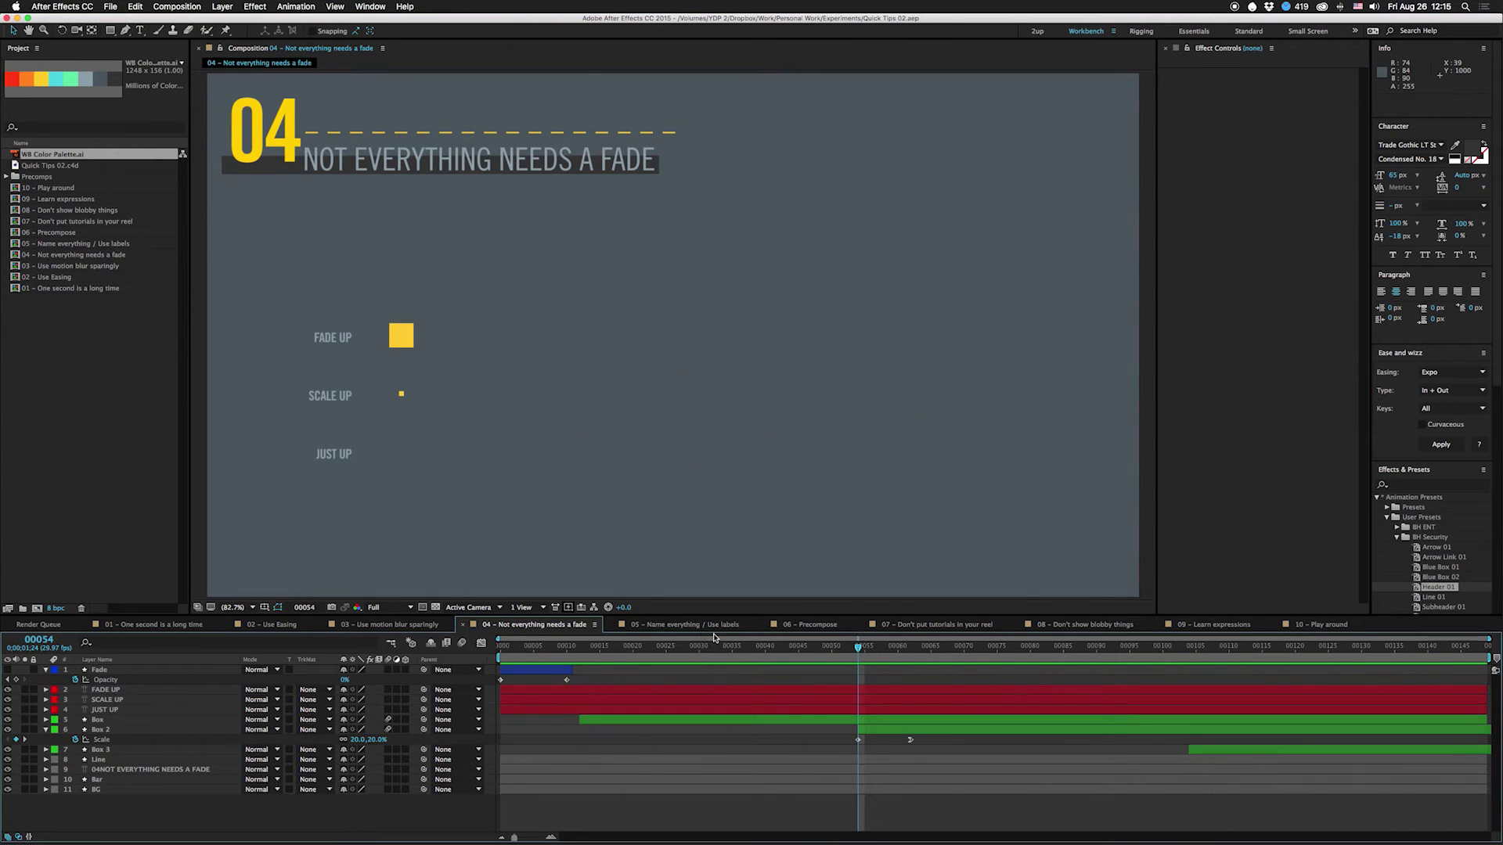
Step: Switch to the 05 – Name everything / Use labels comp and preview NO EXCUSES / JUST DO IT
left_click(675, 624)
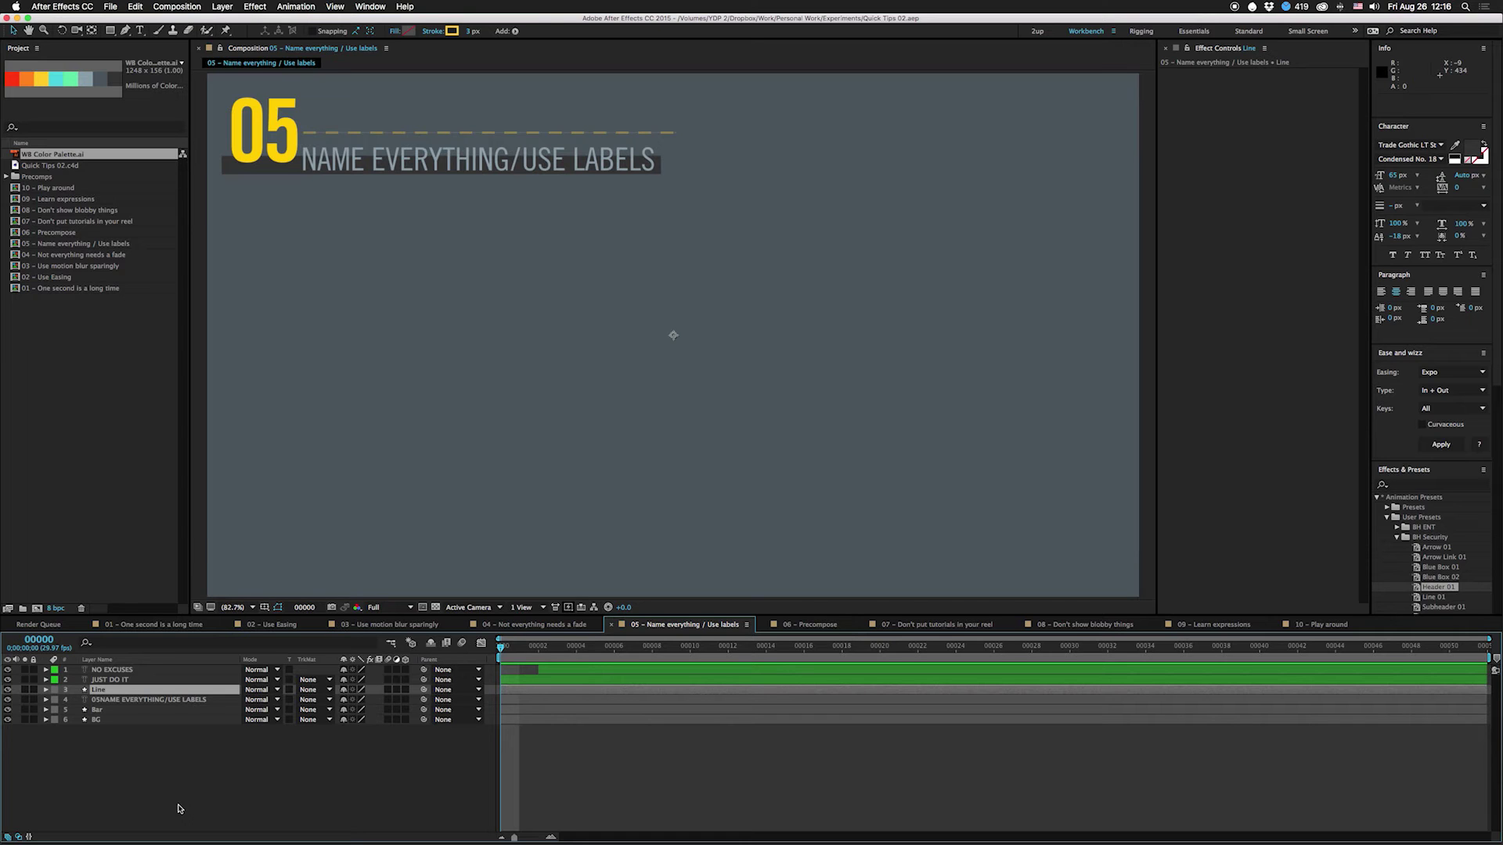
key("space")
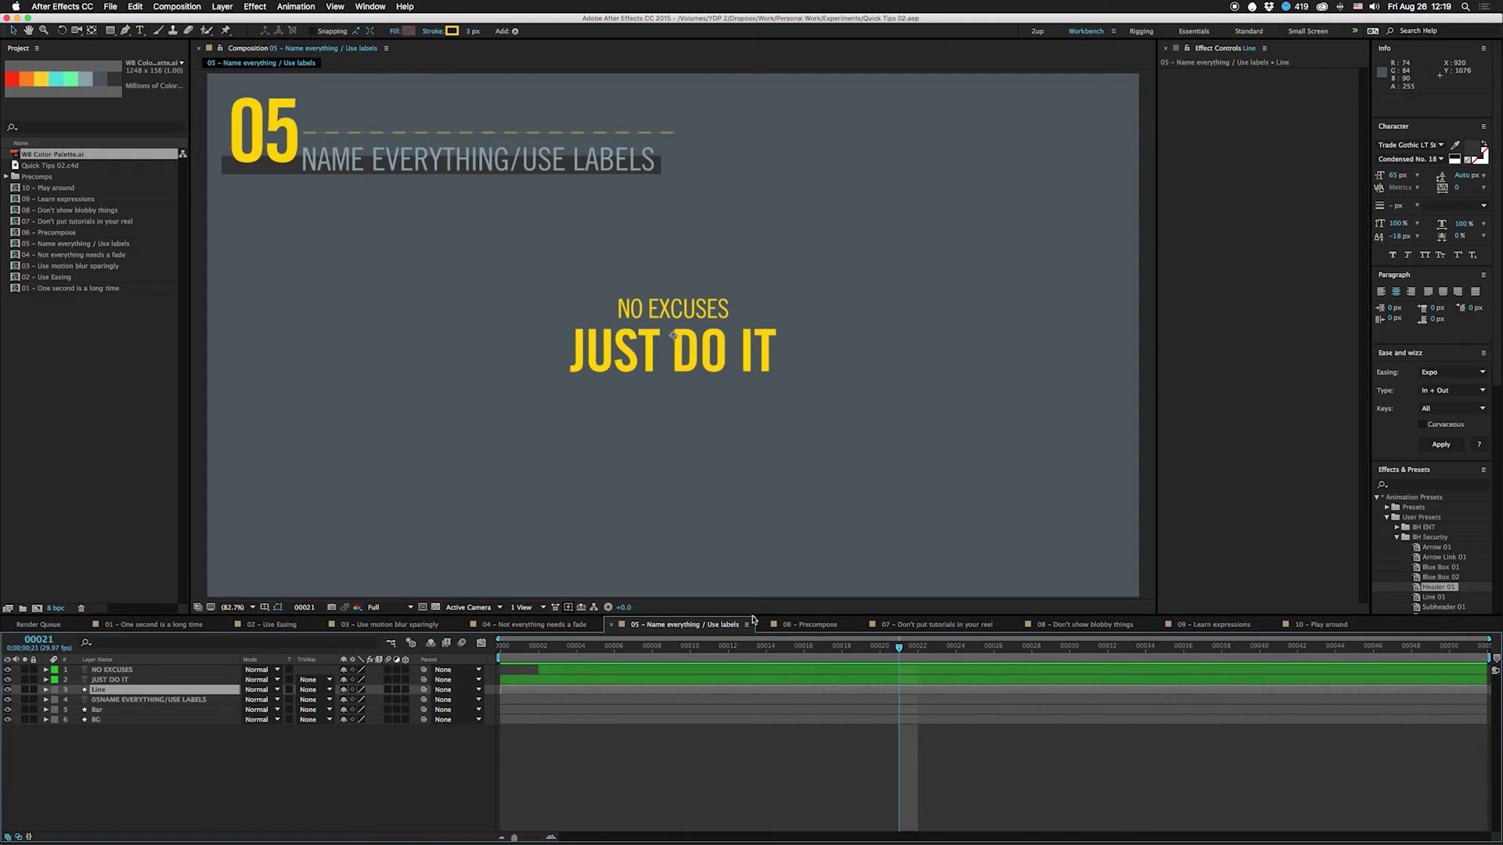
left_click(812, 626)
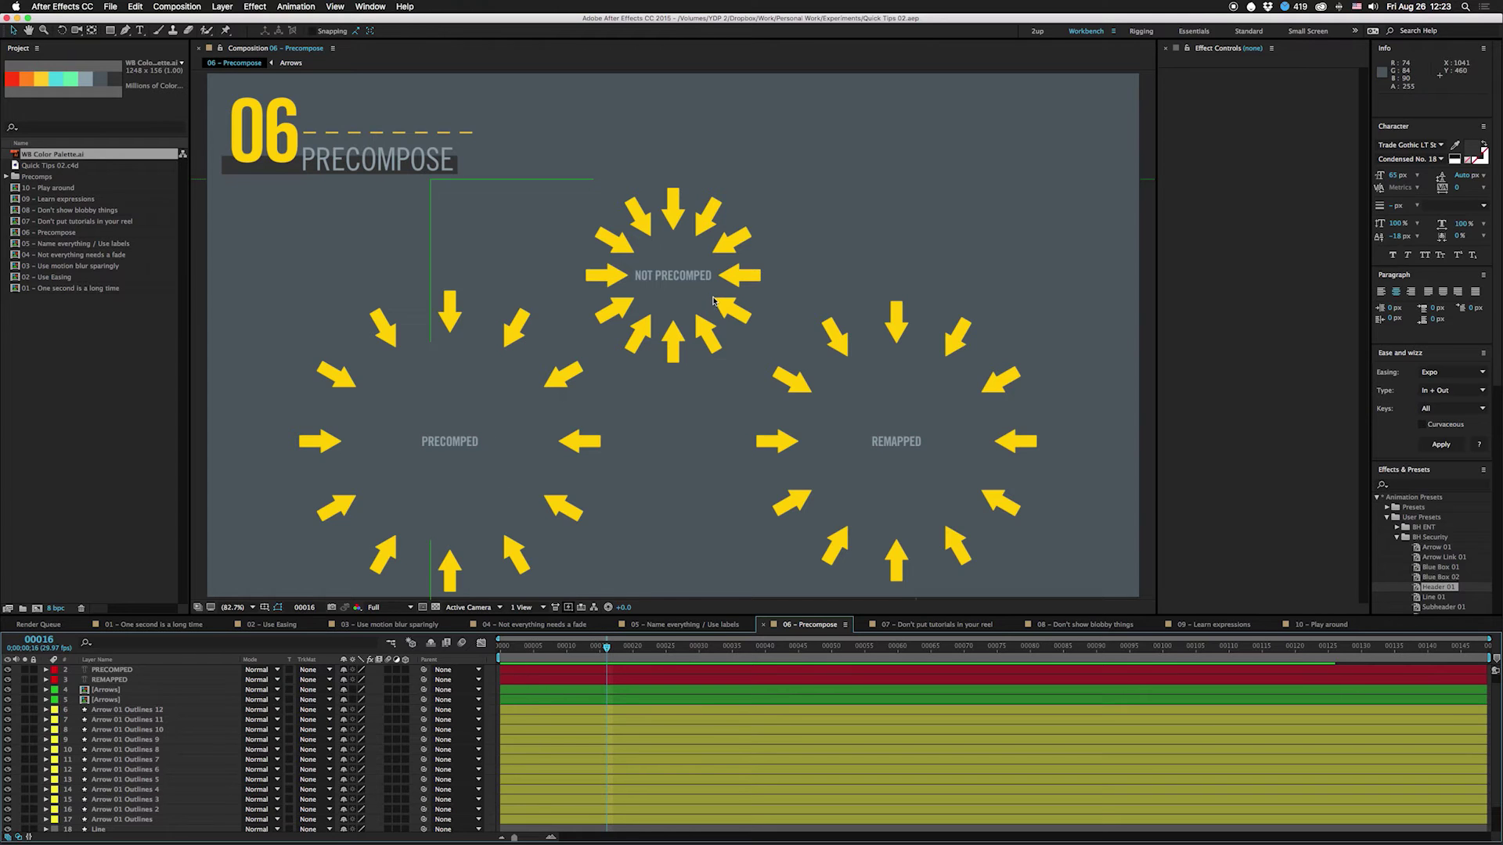
Step: Select the REMAPPED arrows layer and preview the three arrow rings until they gather
left_click(893, 436)
key("space")
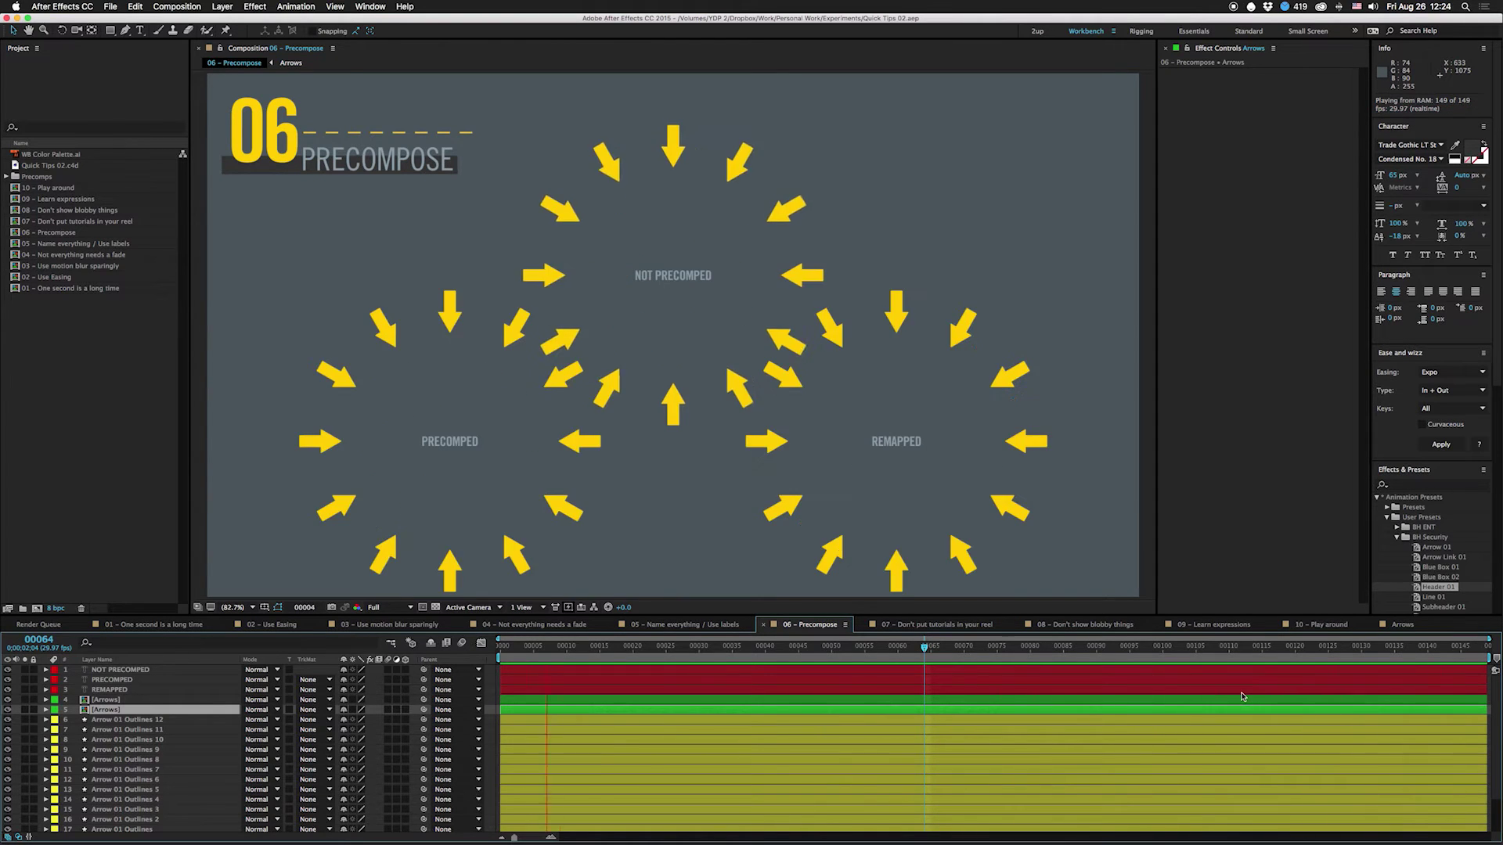
key("space")
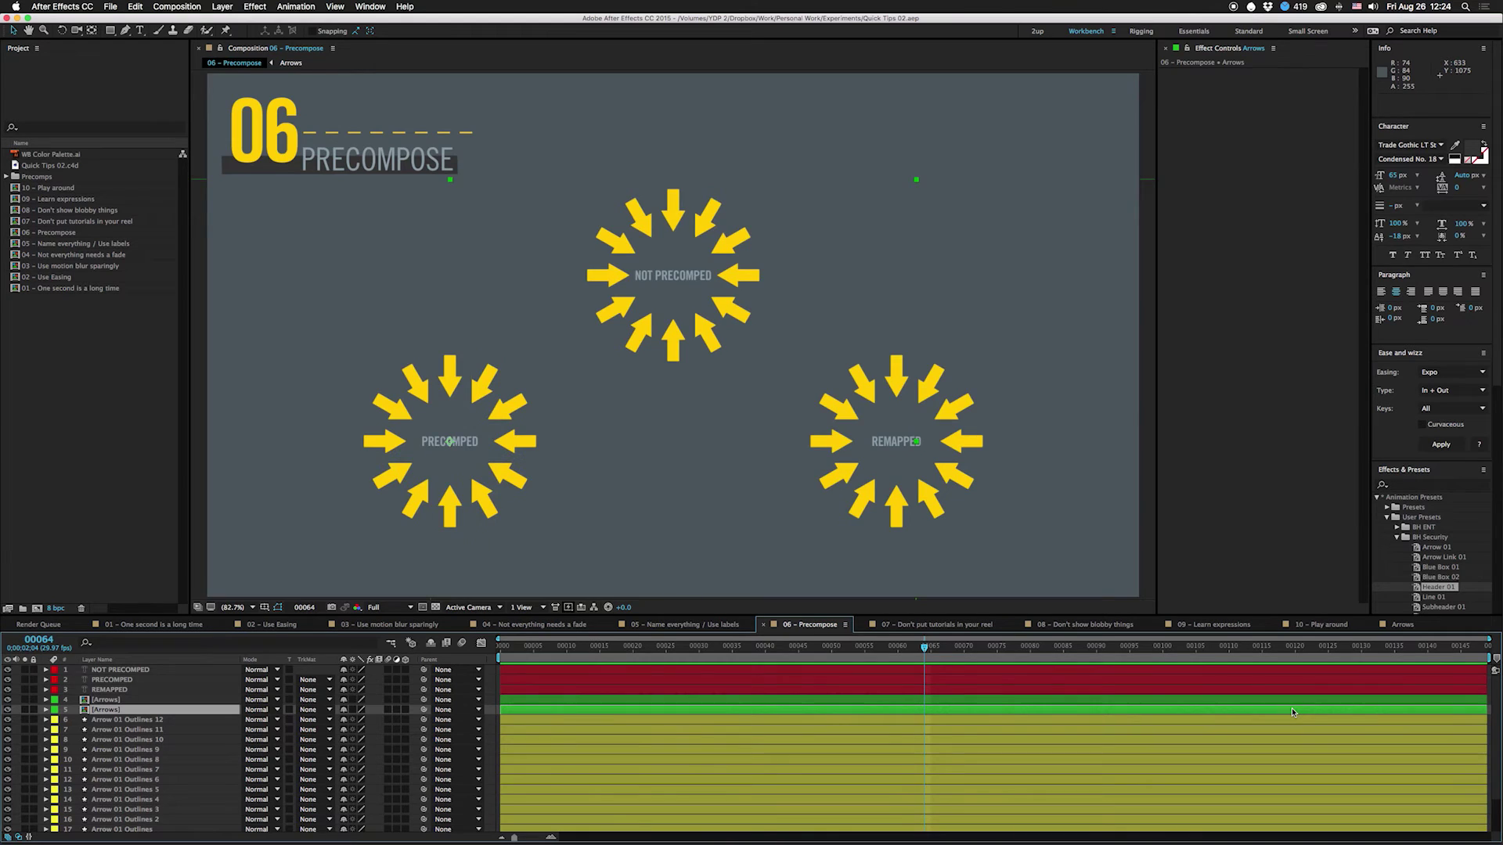
Step: In the Arrows precomp, extend all twelve arrow layers to the last frame, then return to 06
double_click(1292, 710)
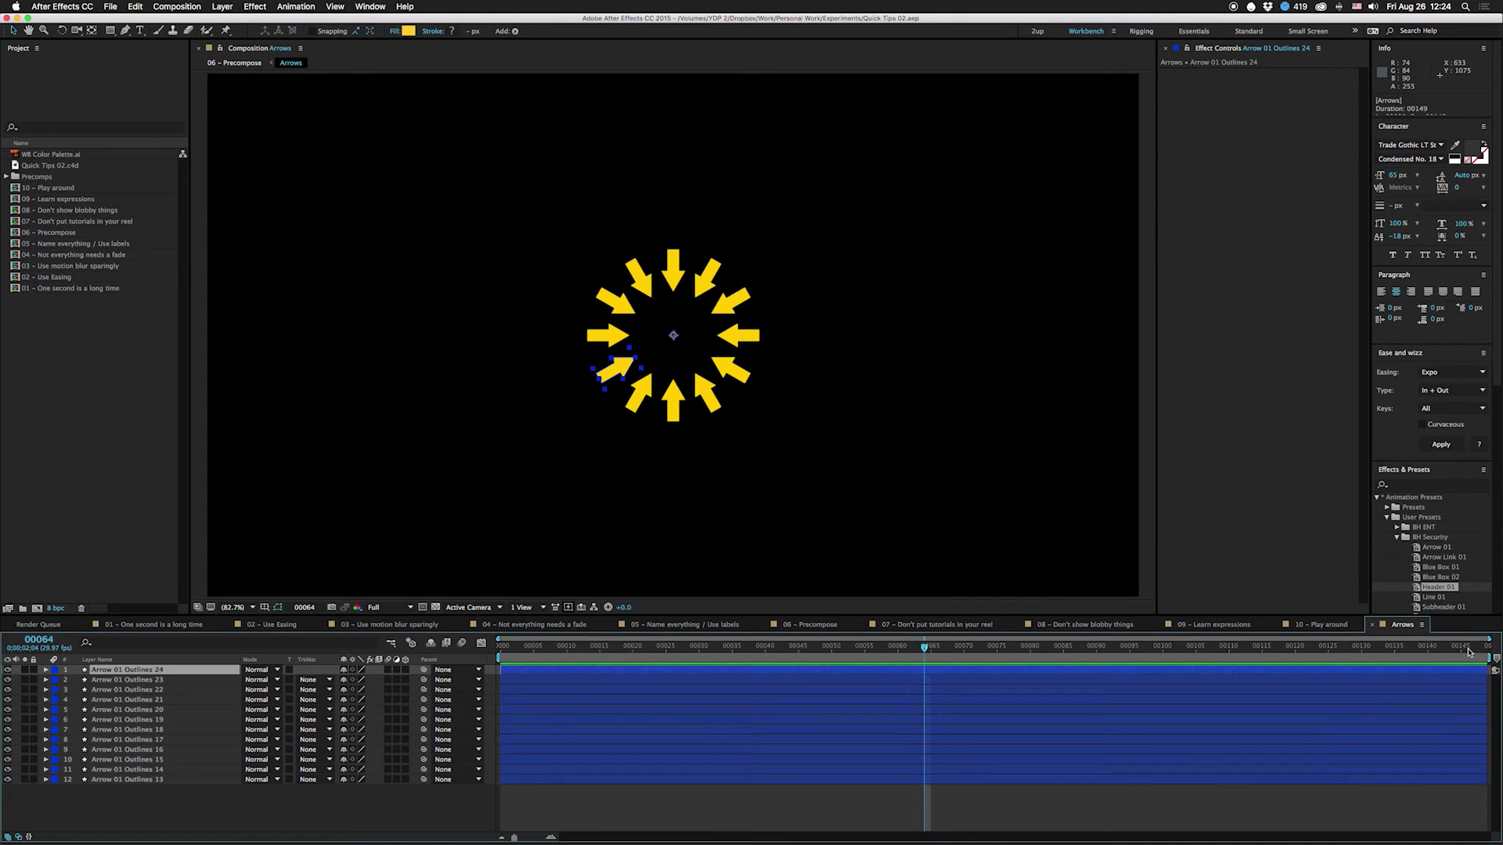
left_click_drag(1468, 650, 1480, 673)
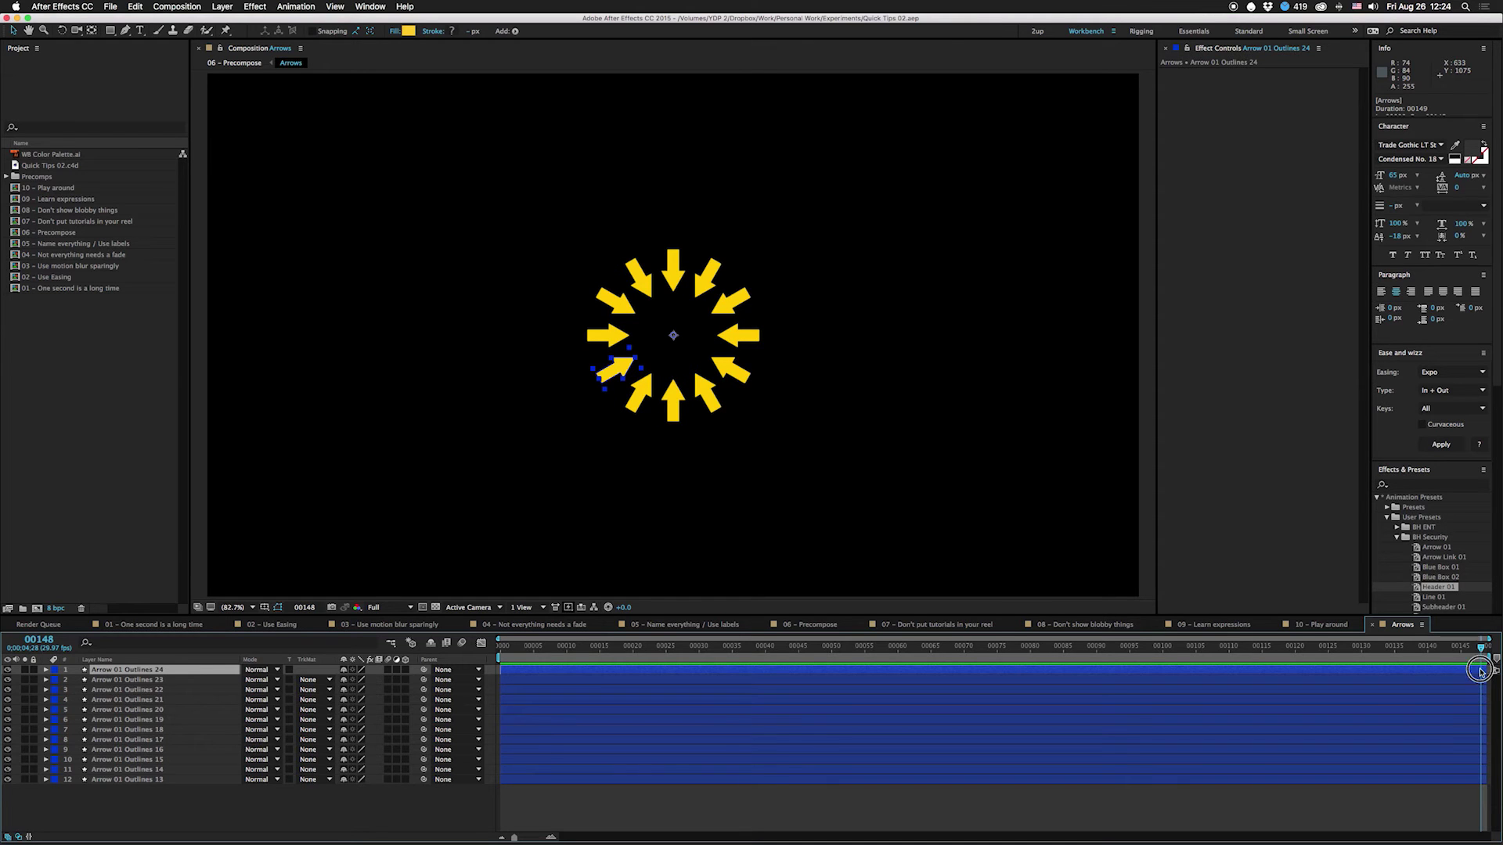
left_click(1492, 780, "shift")
left_click_drag(1491, 780, 1495, 780)
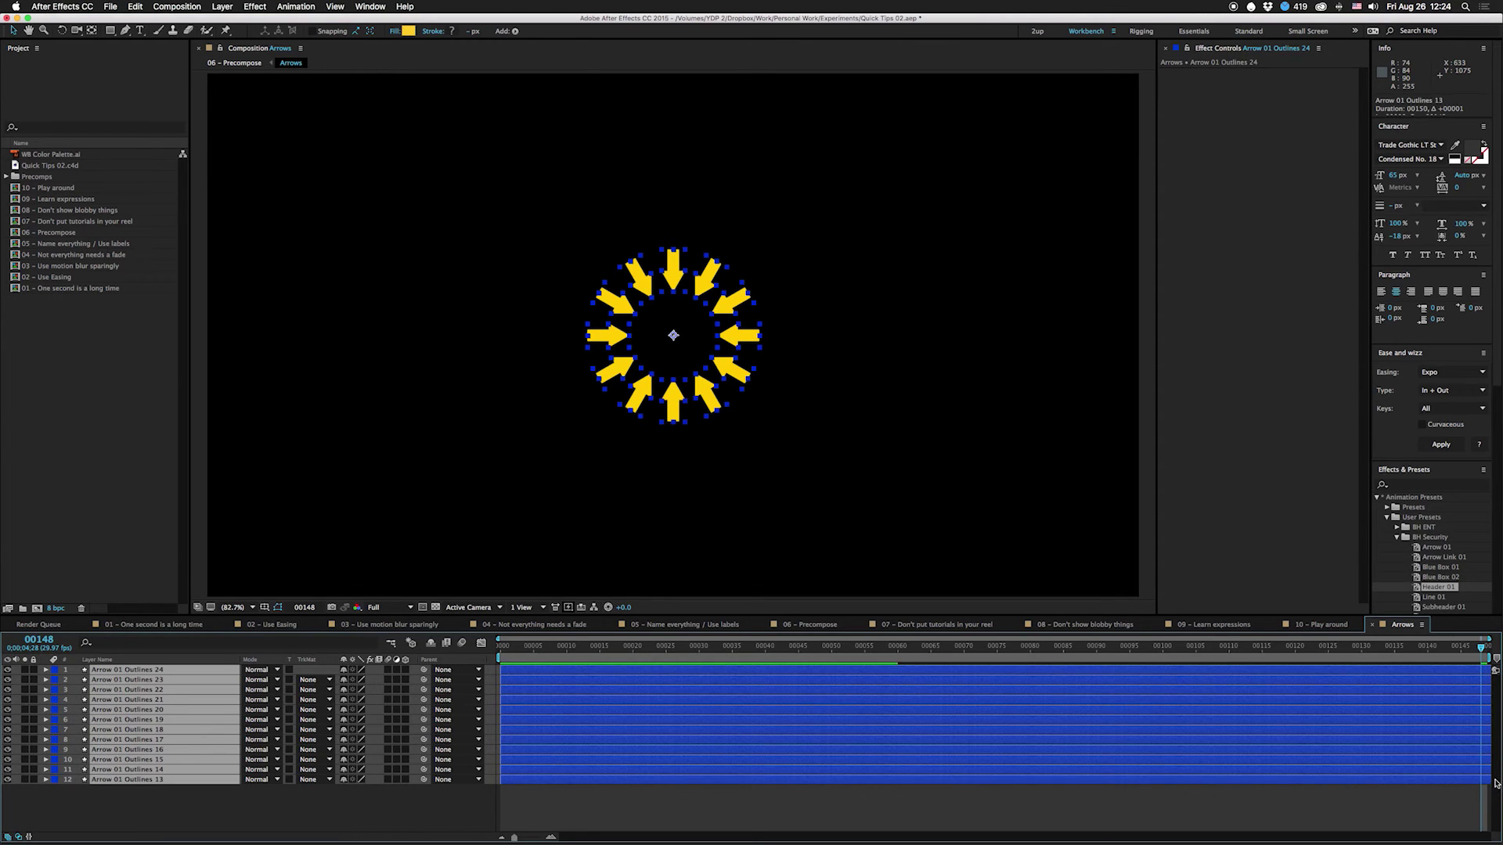
key("Tab")
left_click(1129, 631)
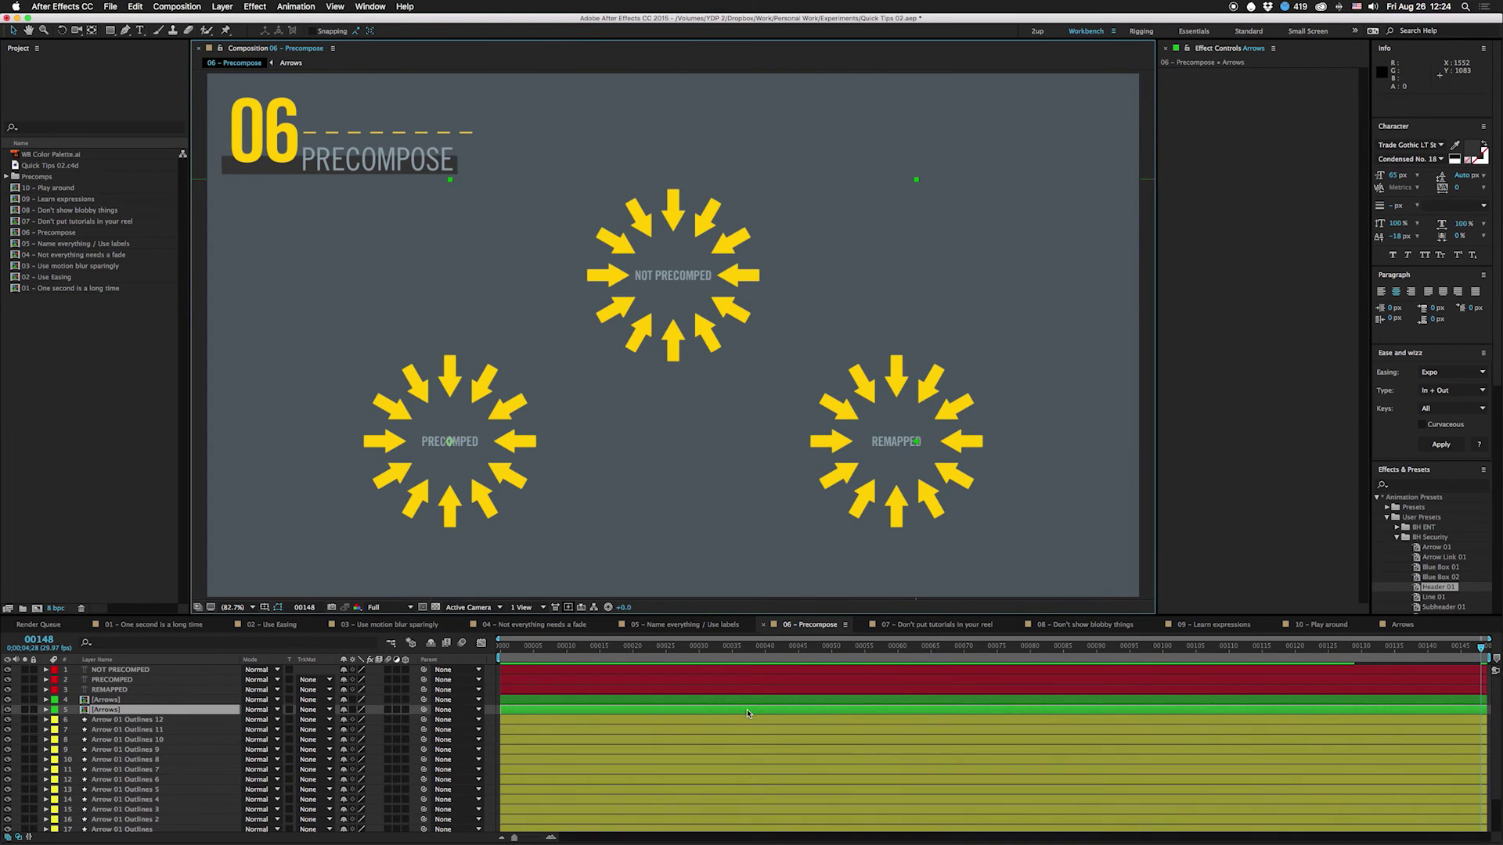
left_click(971, 625)
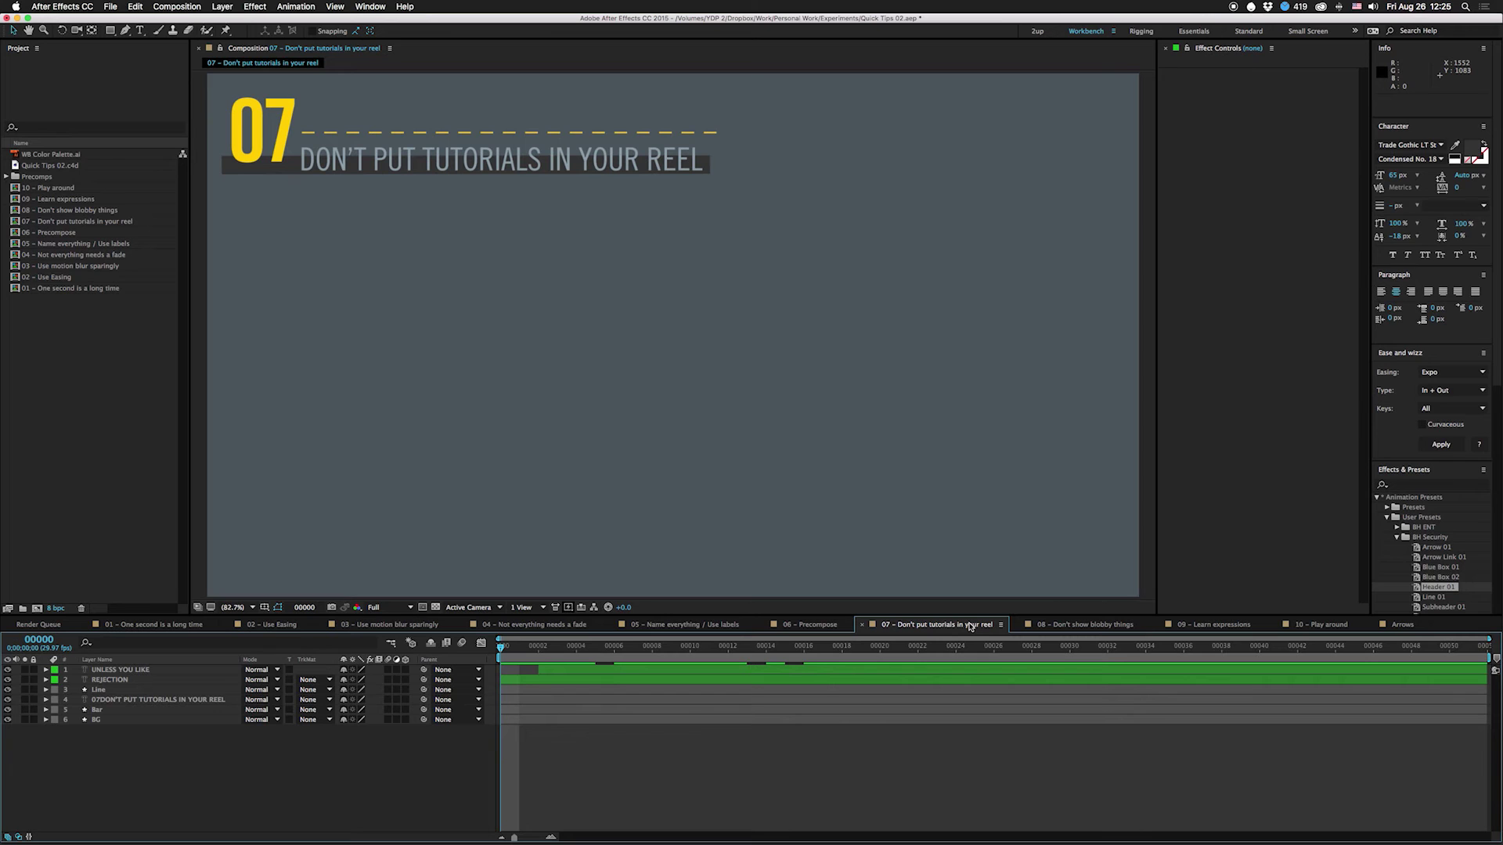
Step: Preview comp 07's UNLESS YOU LIKE REJECTION animation, stop at frame 27, and save the project
key("space")
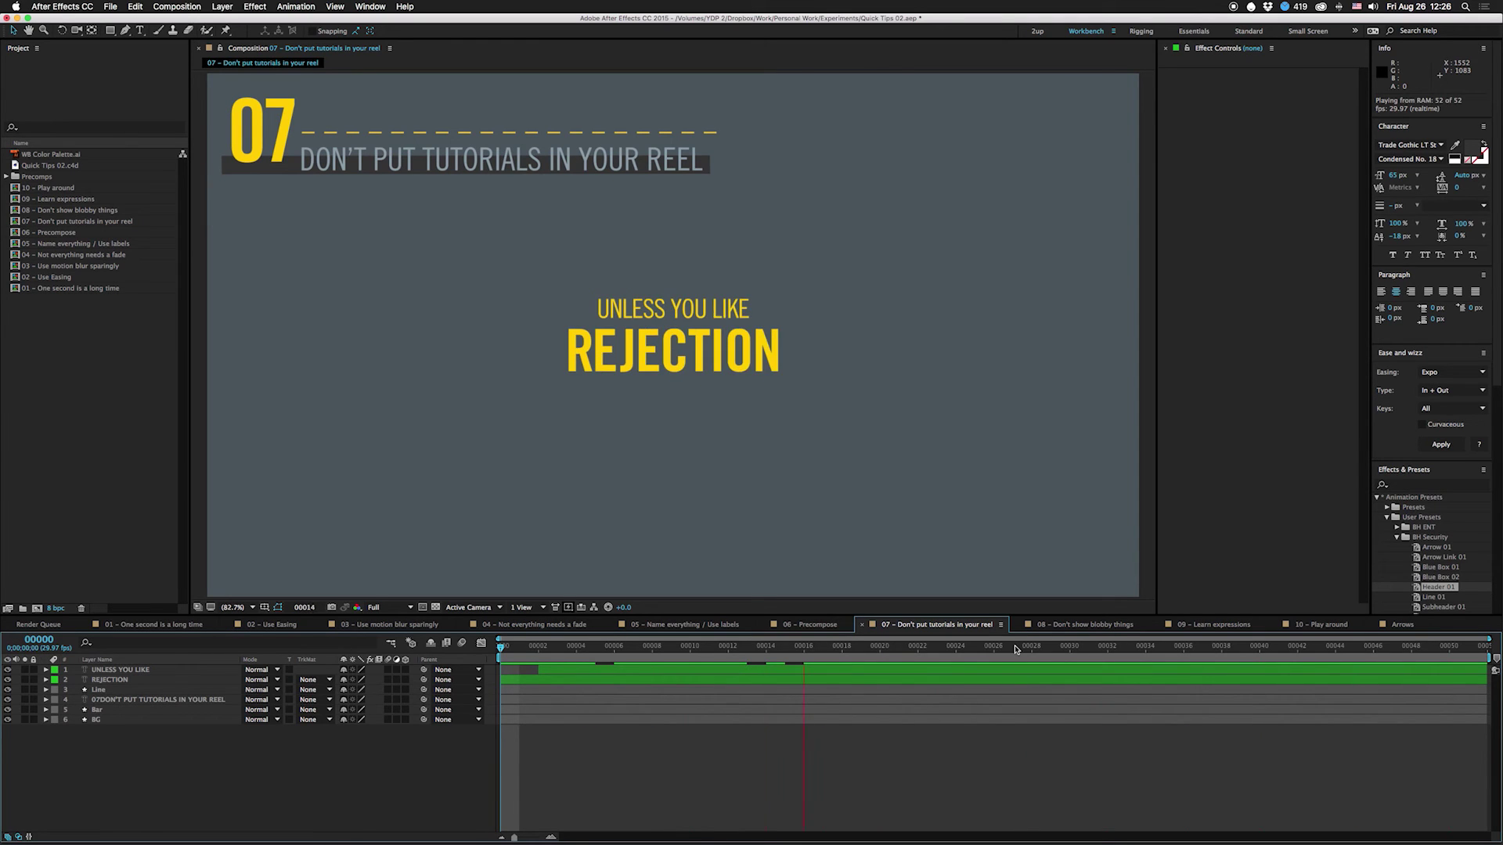
left_click(1016, 649)
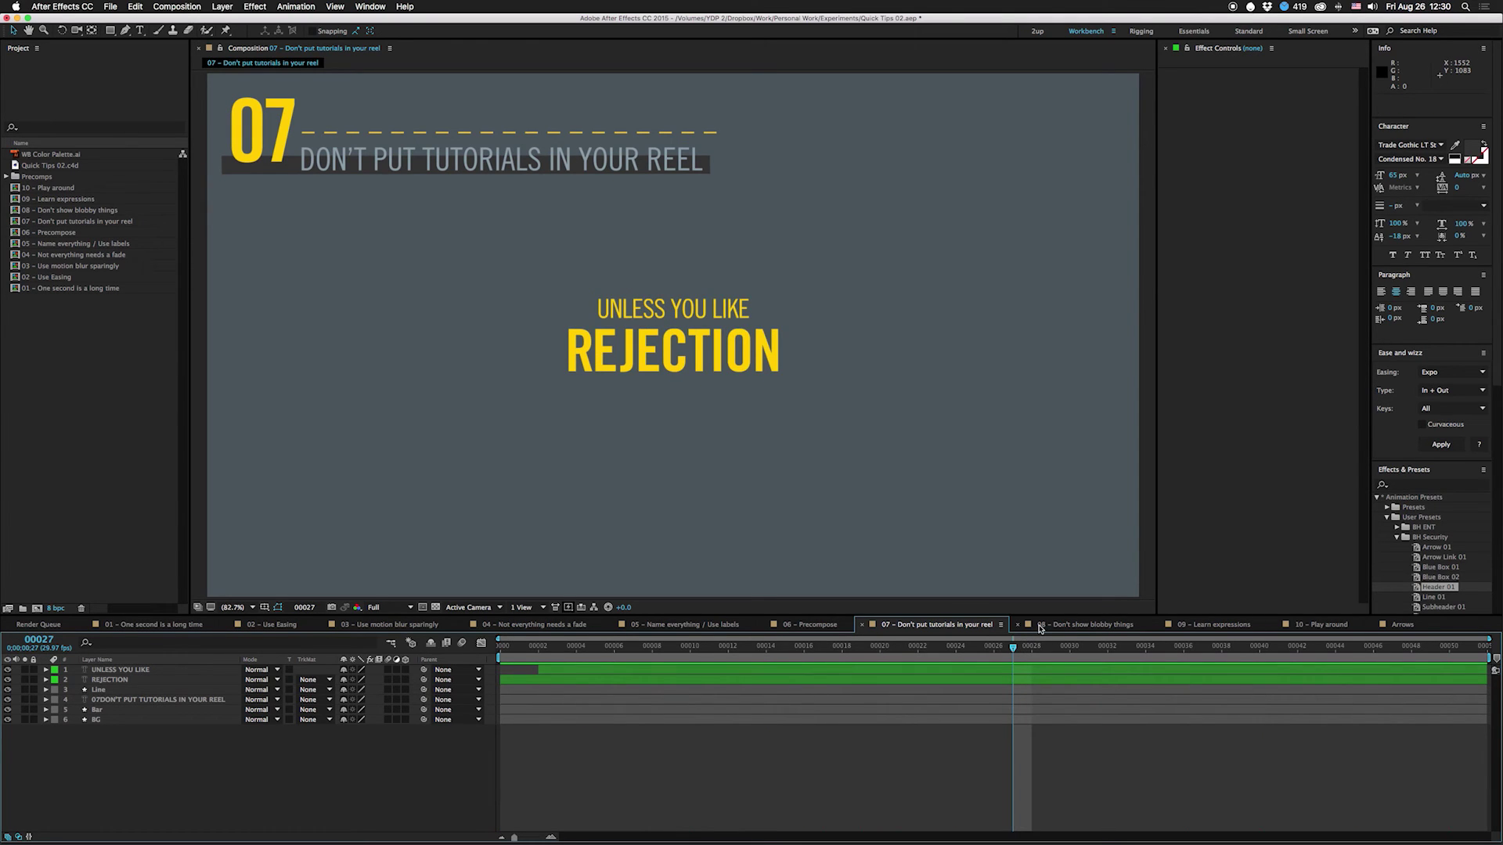
key("super+s")
left_click(1068, 627)
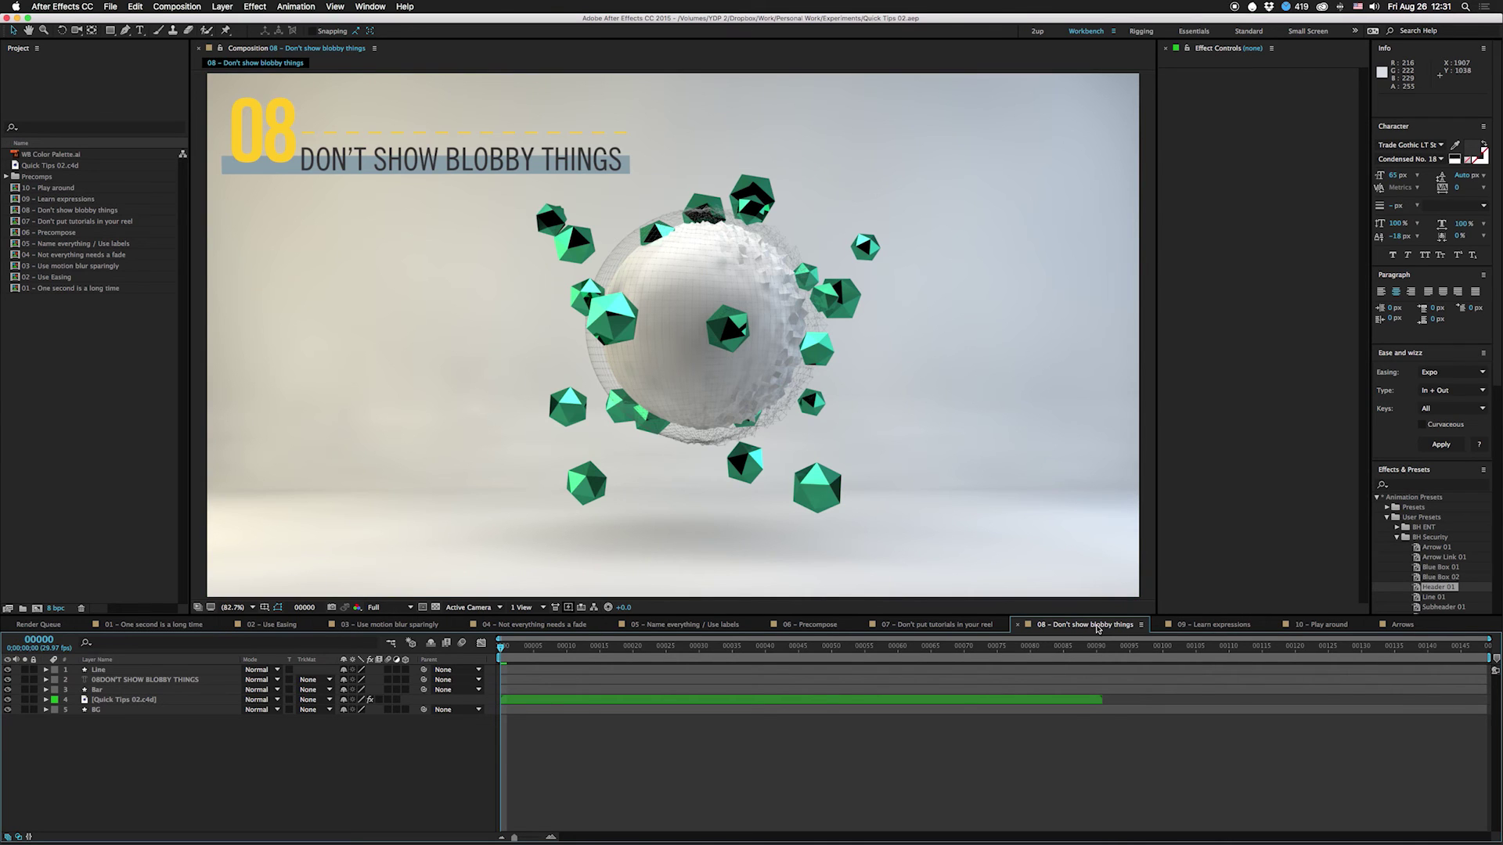
Step: Switch to the 09 – Learn expressions composition
left_click(1206, 627)
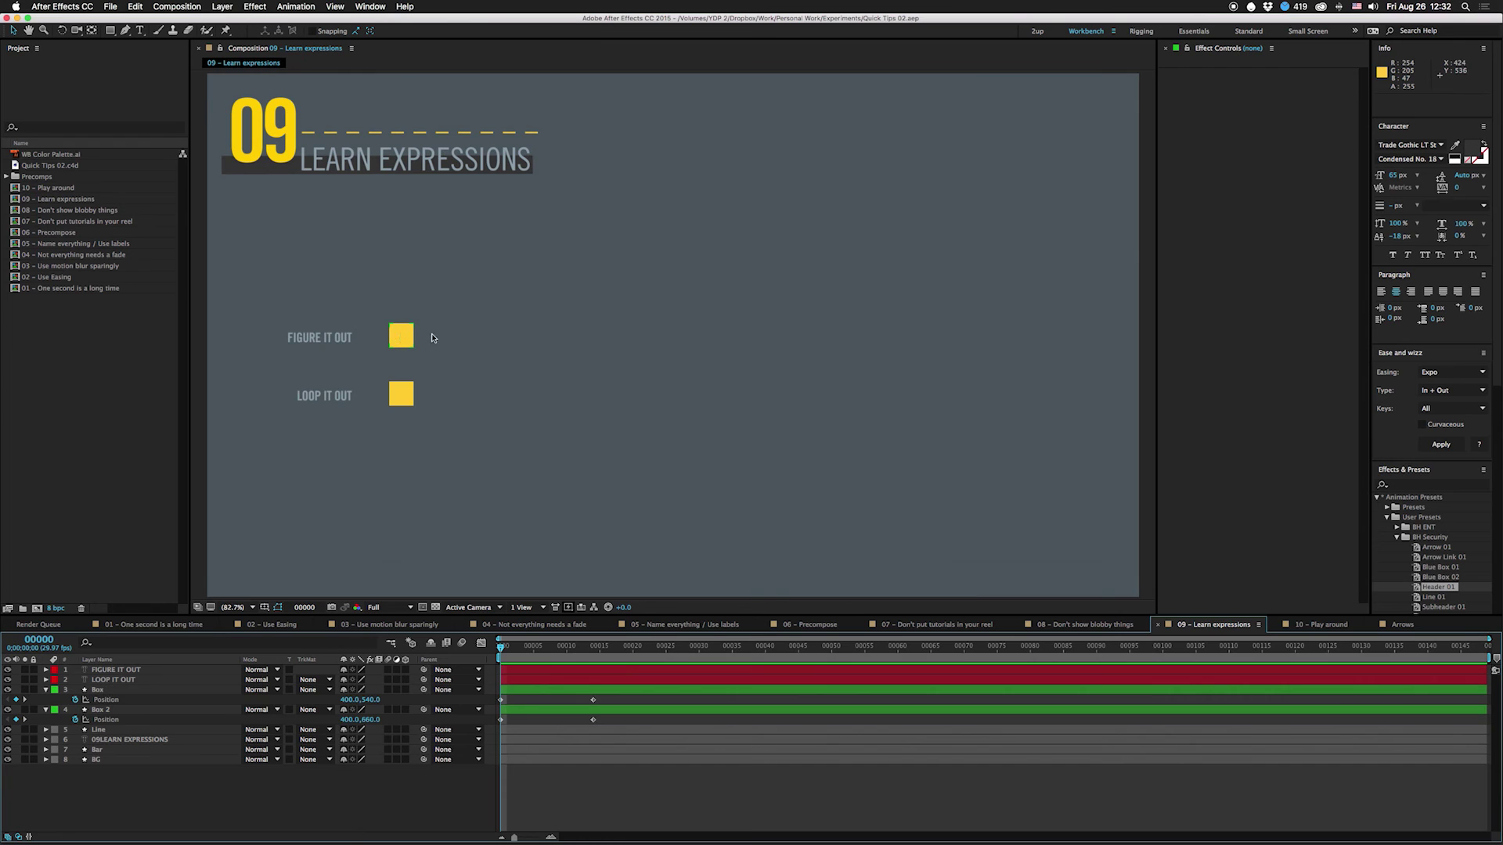
Step: Keyframe the FIGURE IT OUT box's Position X to about 1626 at frame 31, keeping the frame-14 keyframe
left_click_drag(518, 647, 594, 647)
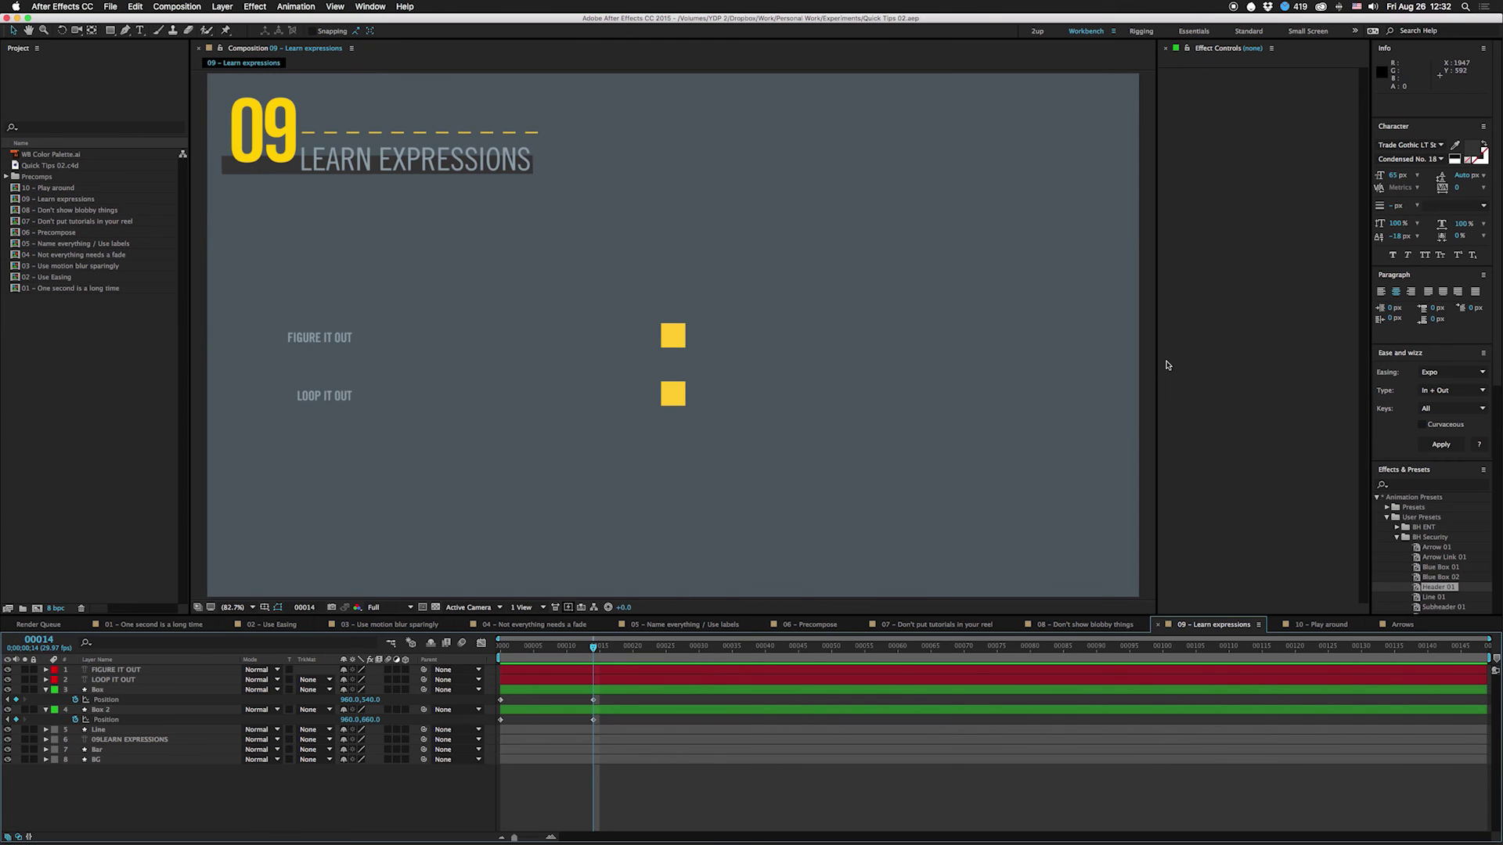
left_click(601, 692)
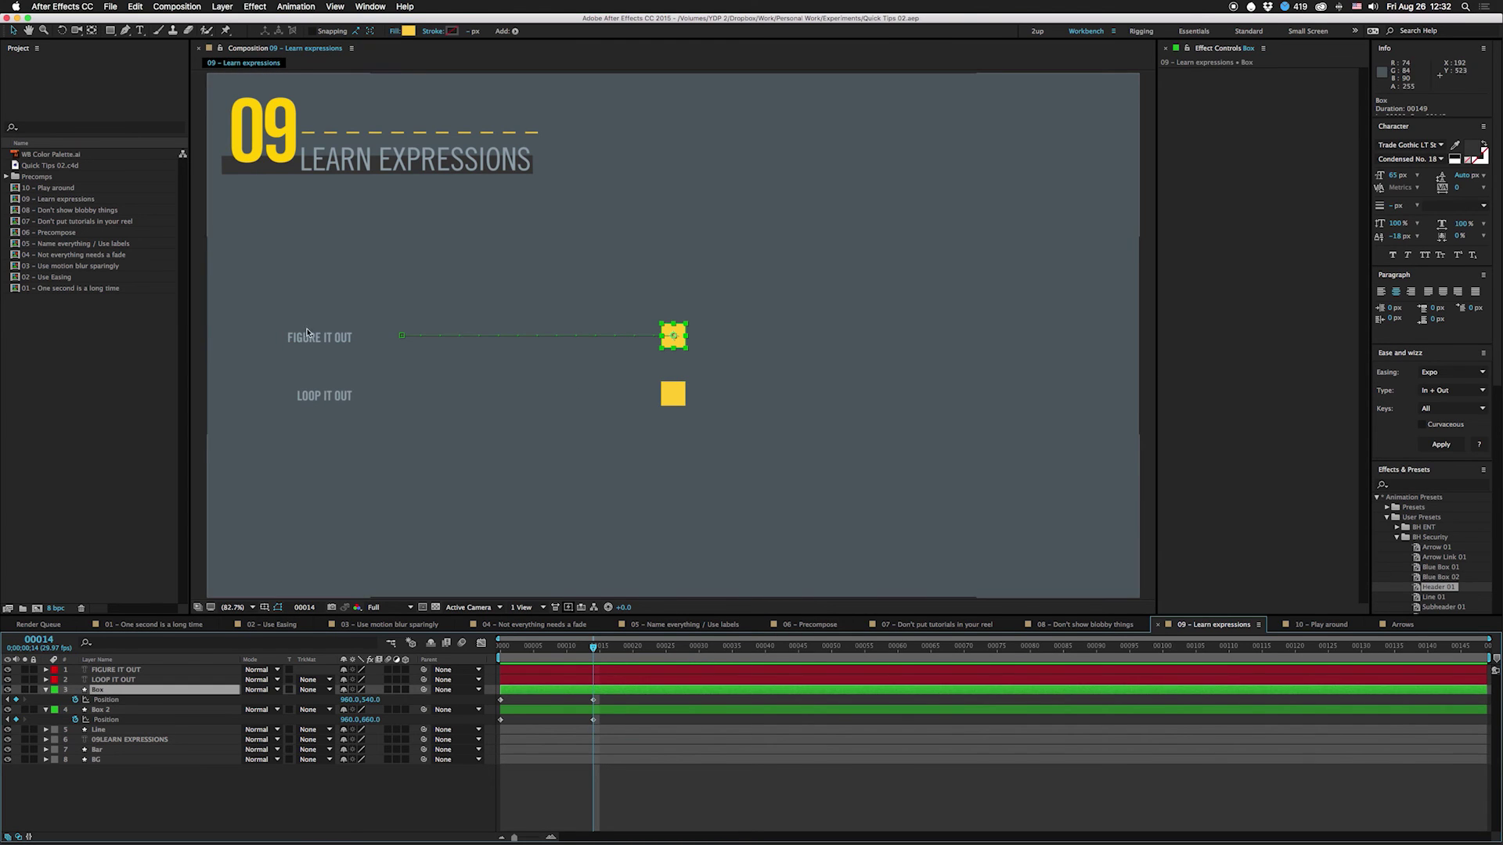
left_click_drag(614, 648, 706, 654)
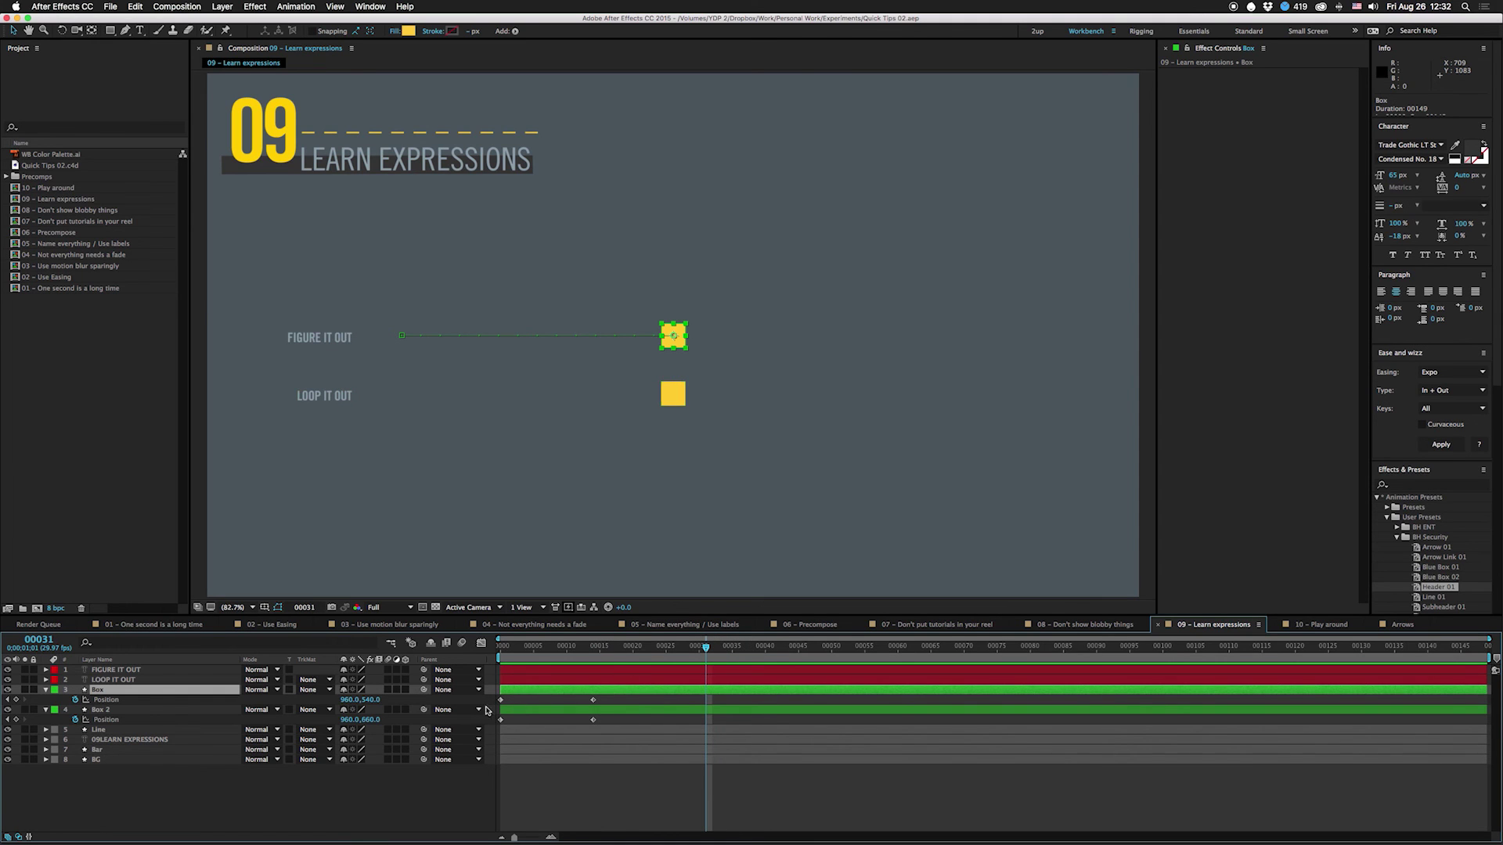
left_click_drag(350, 700, 967, 699)
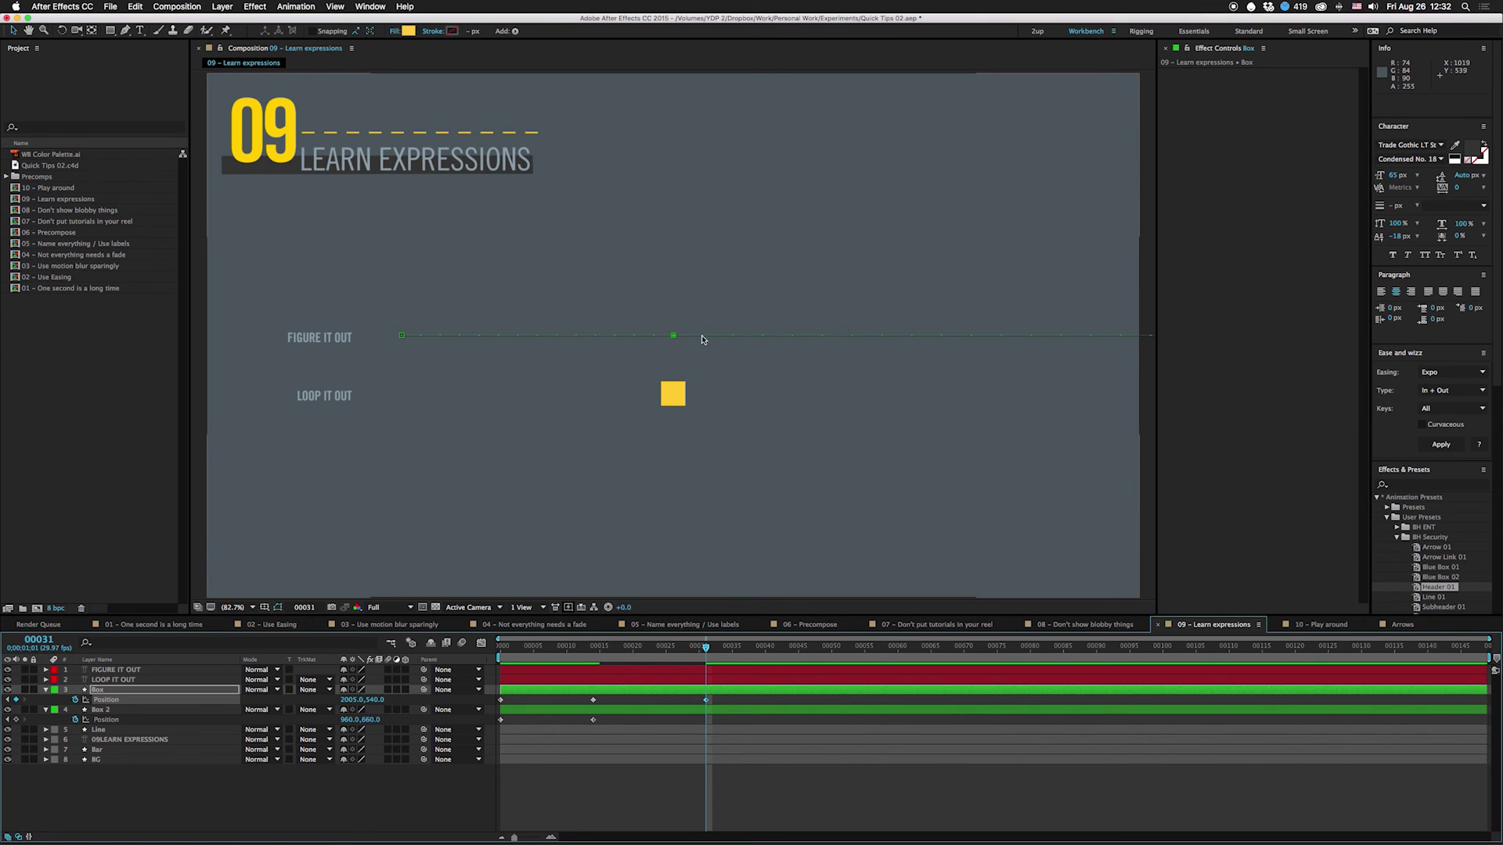
left_click(352, 702)
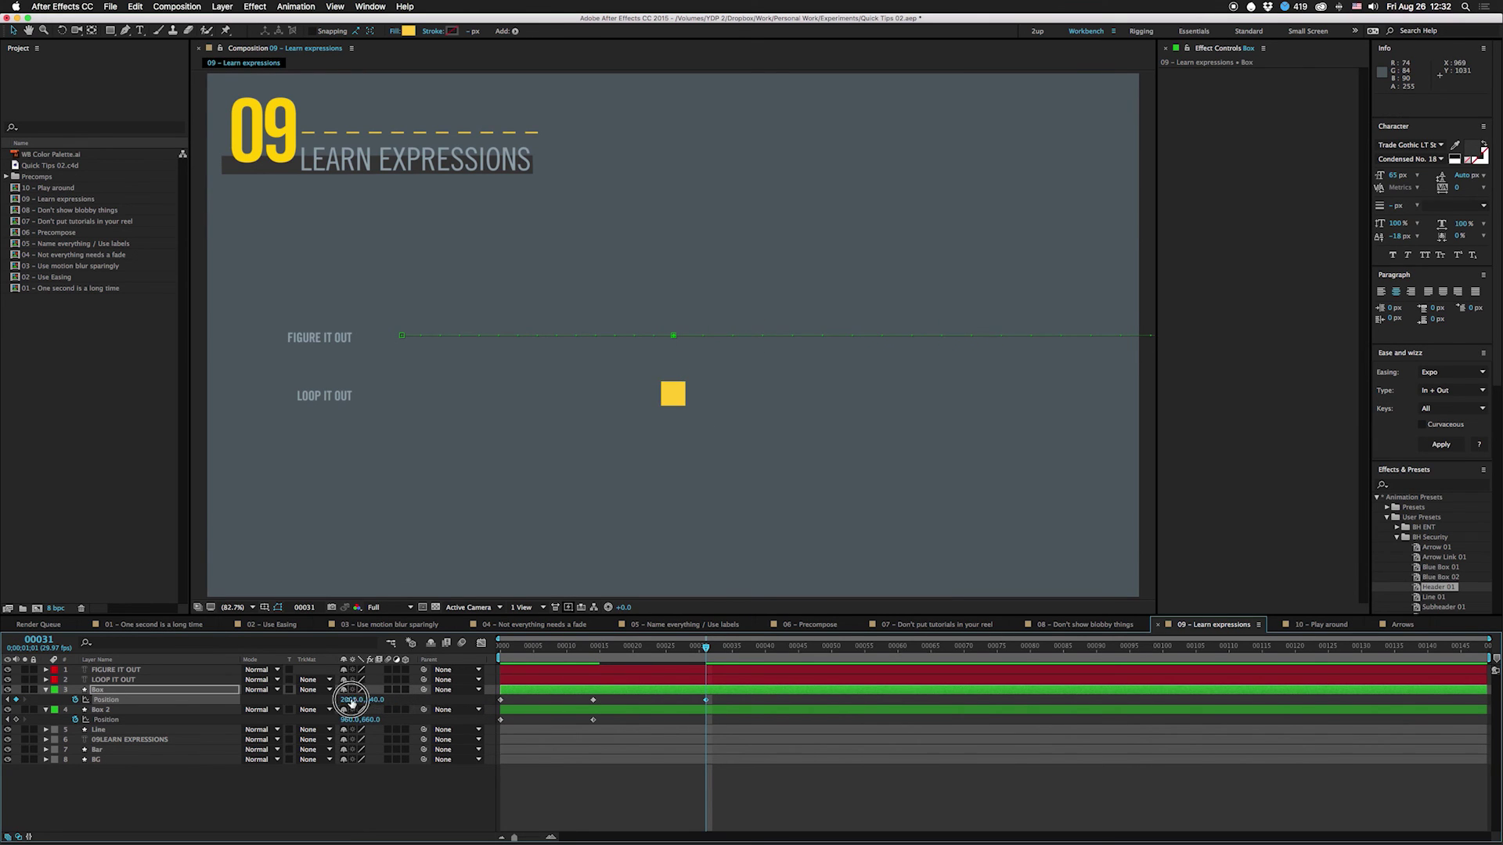
left_click_drag(352, 702, 142, 712)
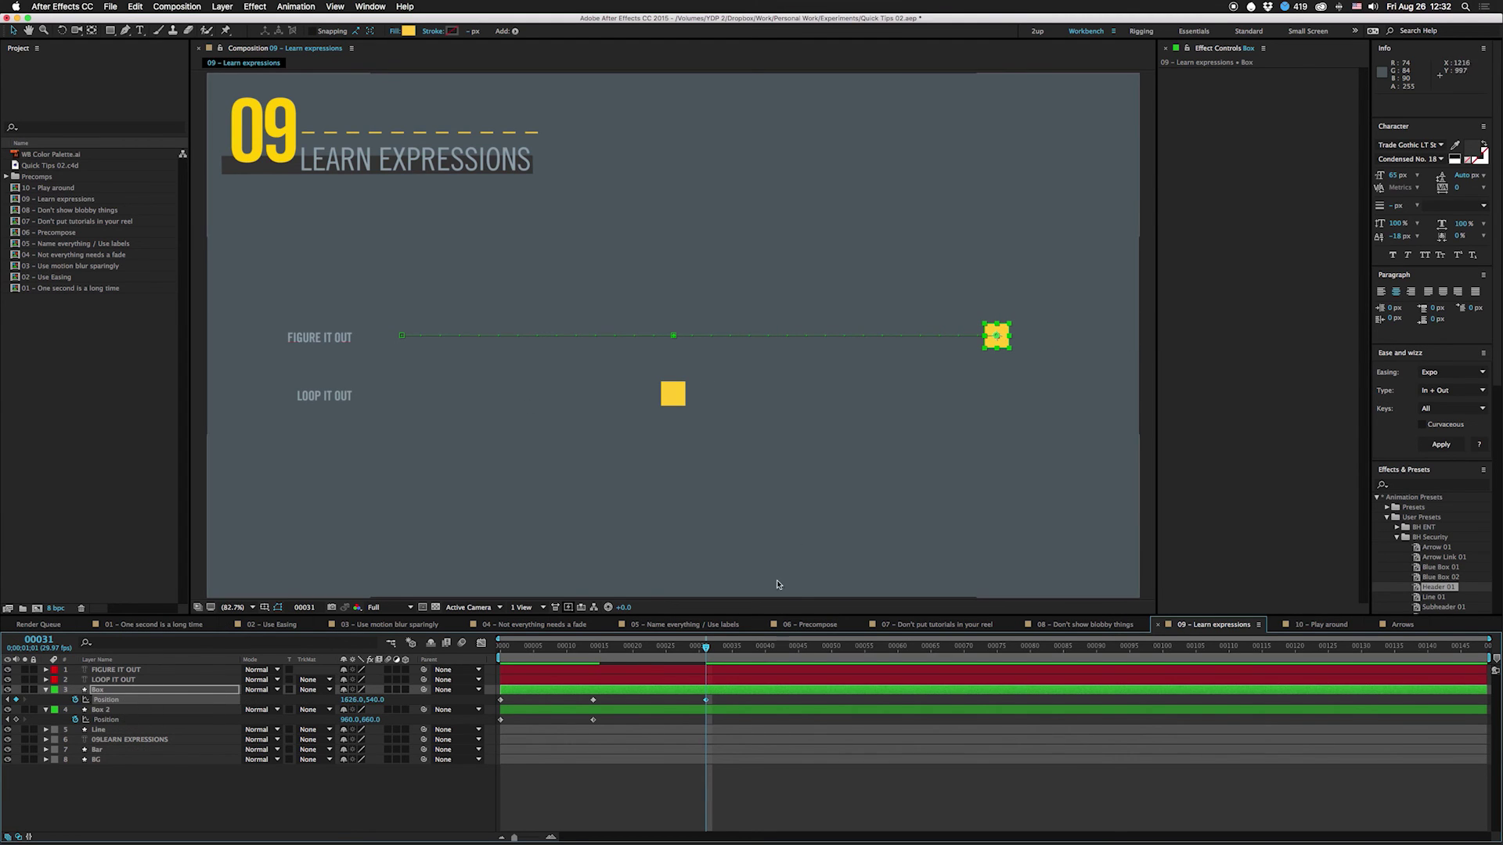
left_click(595, 649)
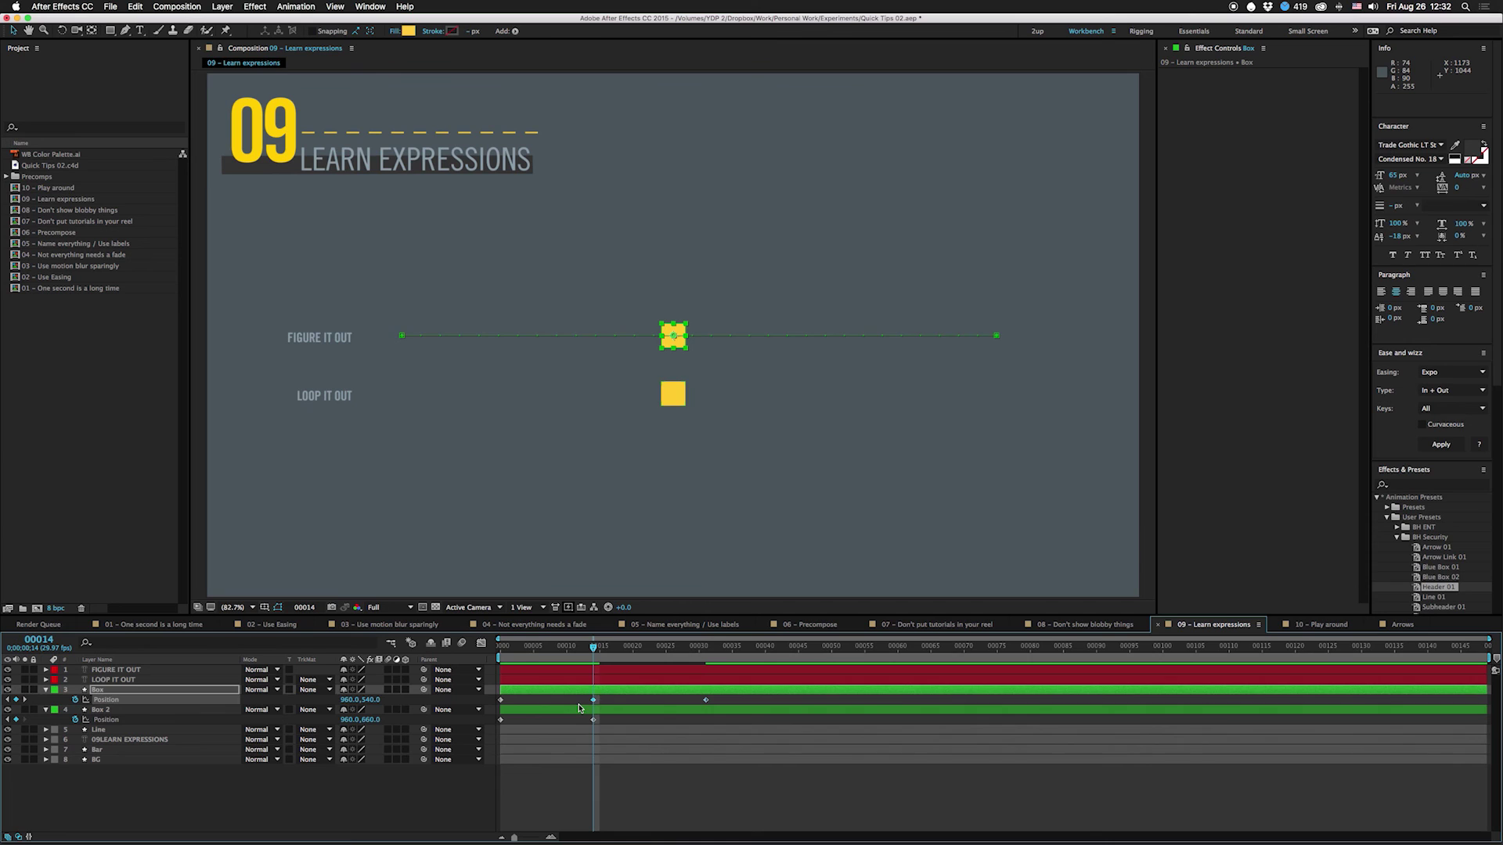
key("Delete")
key("super+z")
Step: Give Box 2's Position the expression loopOut('continue'); so the LOOP IT OUT box keeps moving
left_click(76, 720, "alt")
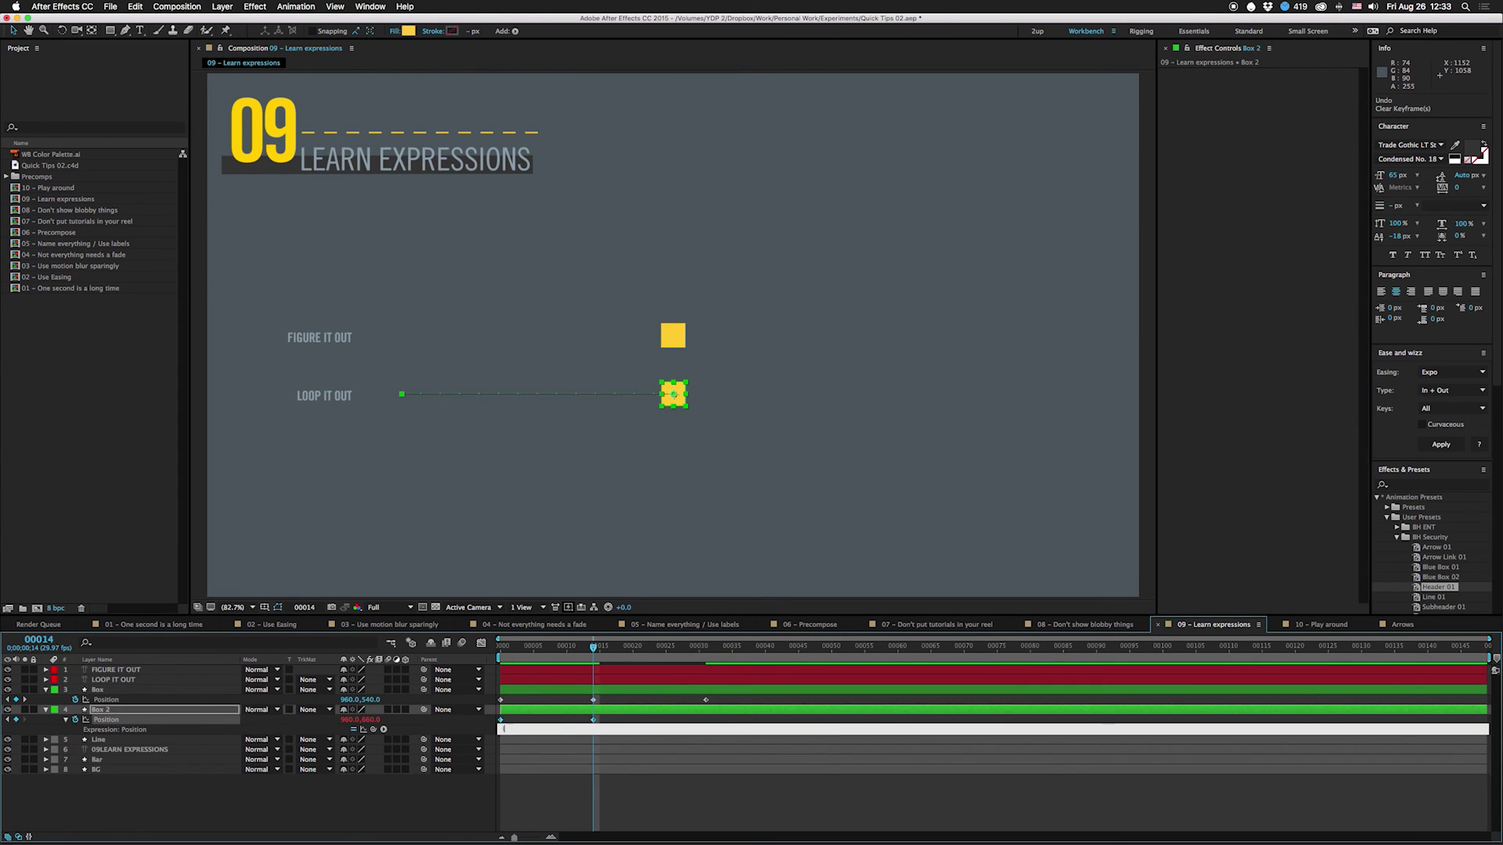
type("loopOut('continue');")
key("KP_Enter")
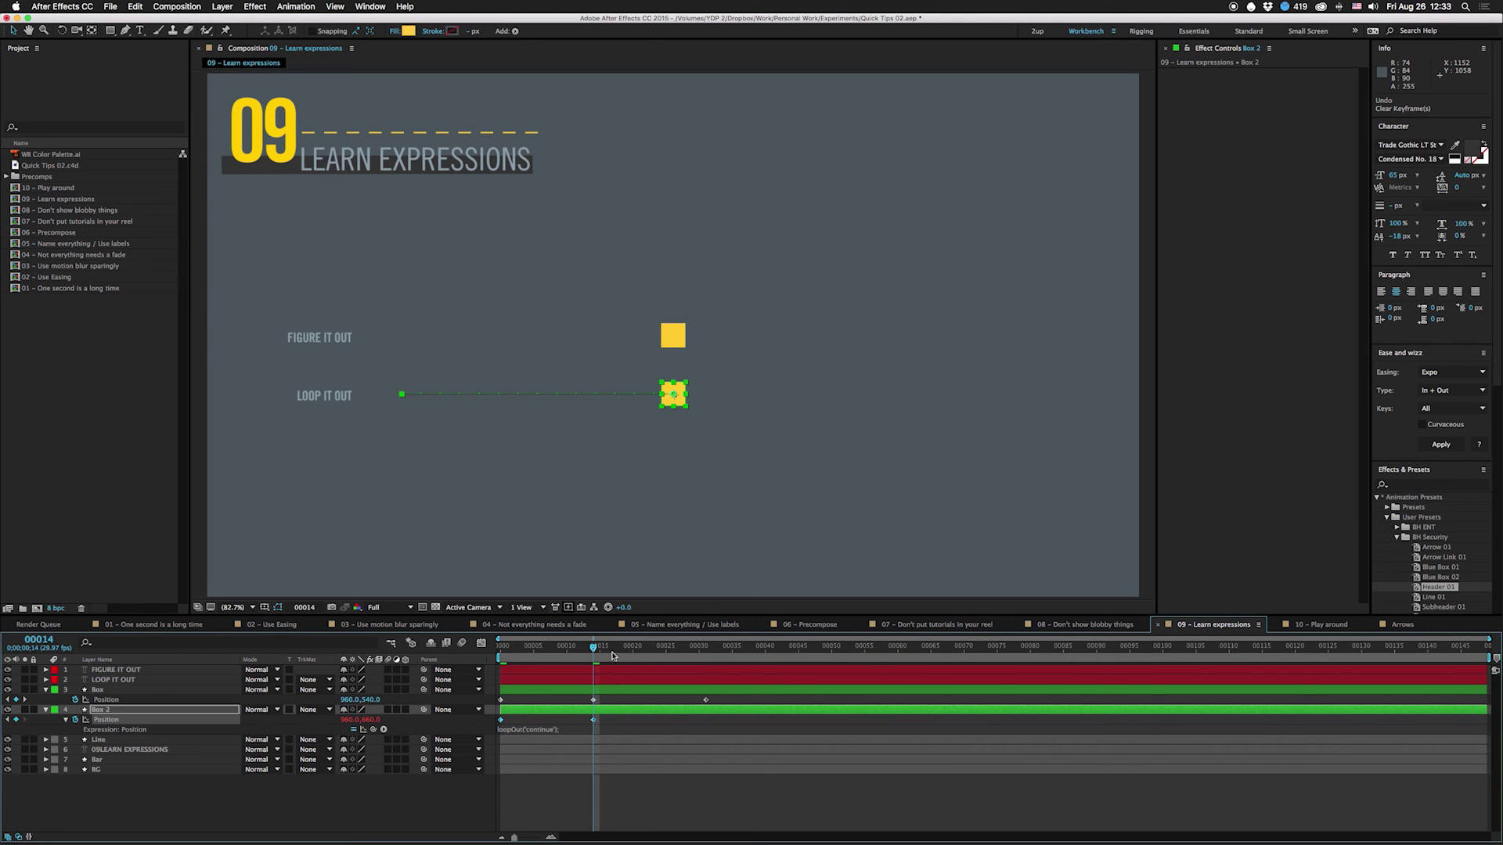
left_click(593, 648)
Step: Scrub the timeline to check the continuing box motion, then open the 10 – Play around composition
left_click_drag(593, 648, 548, 692)
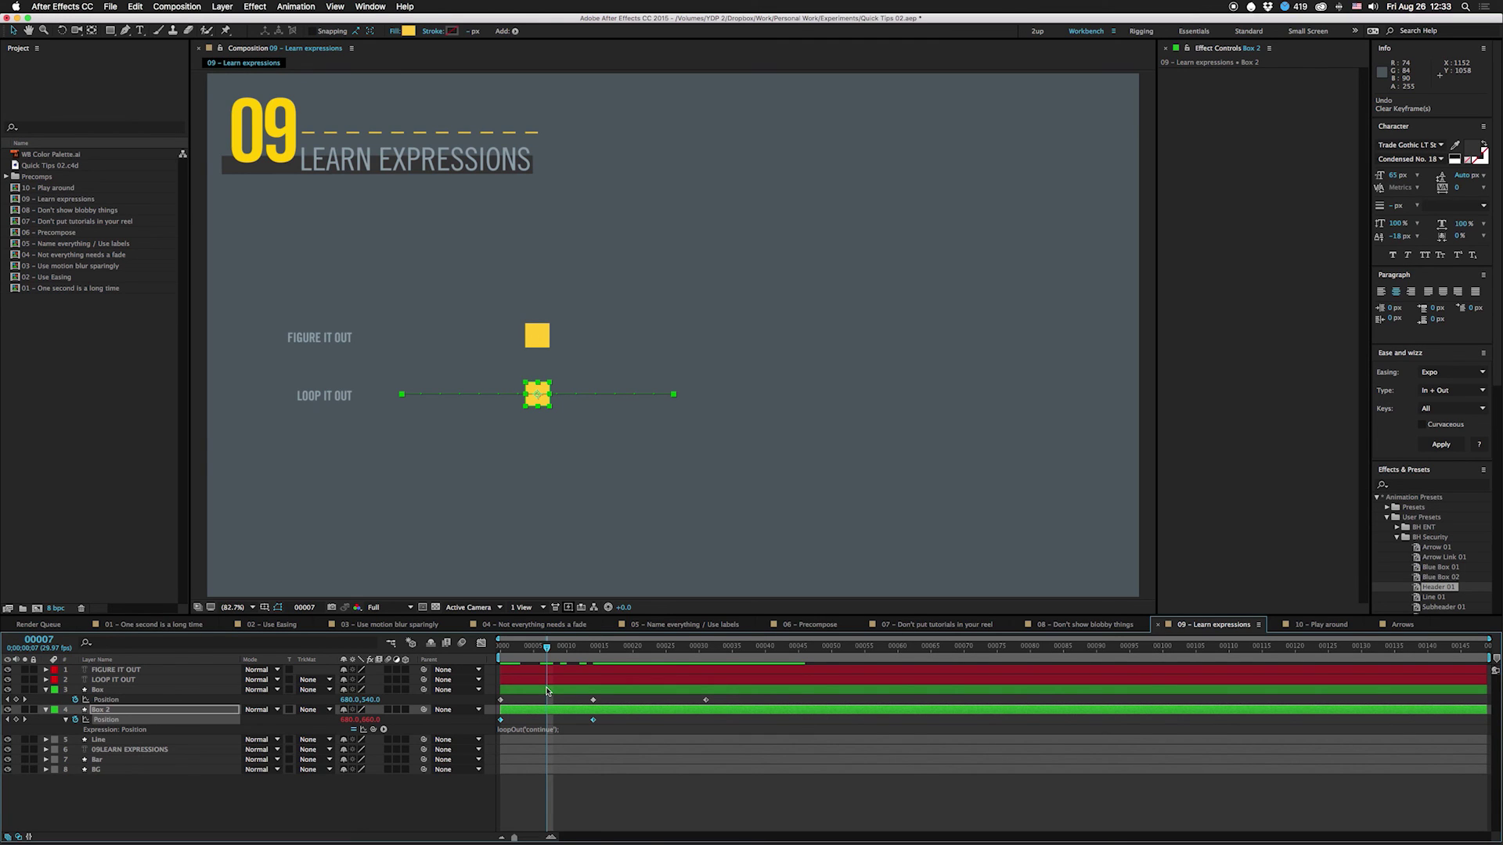
left_click_drag(547, 692, 551, 692)
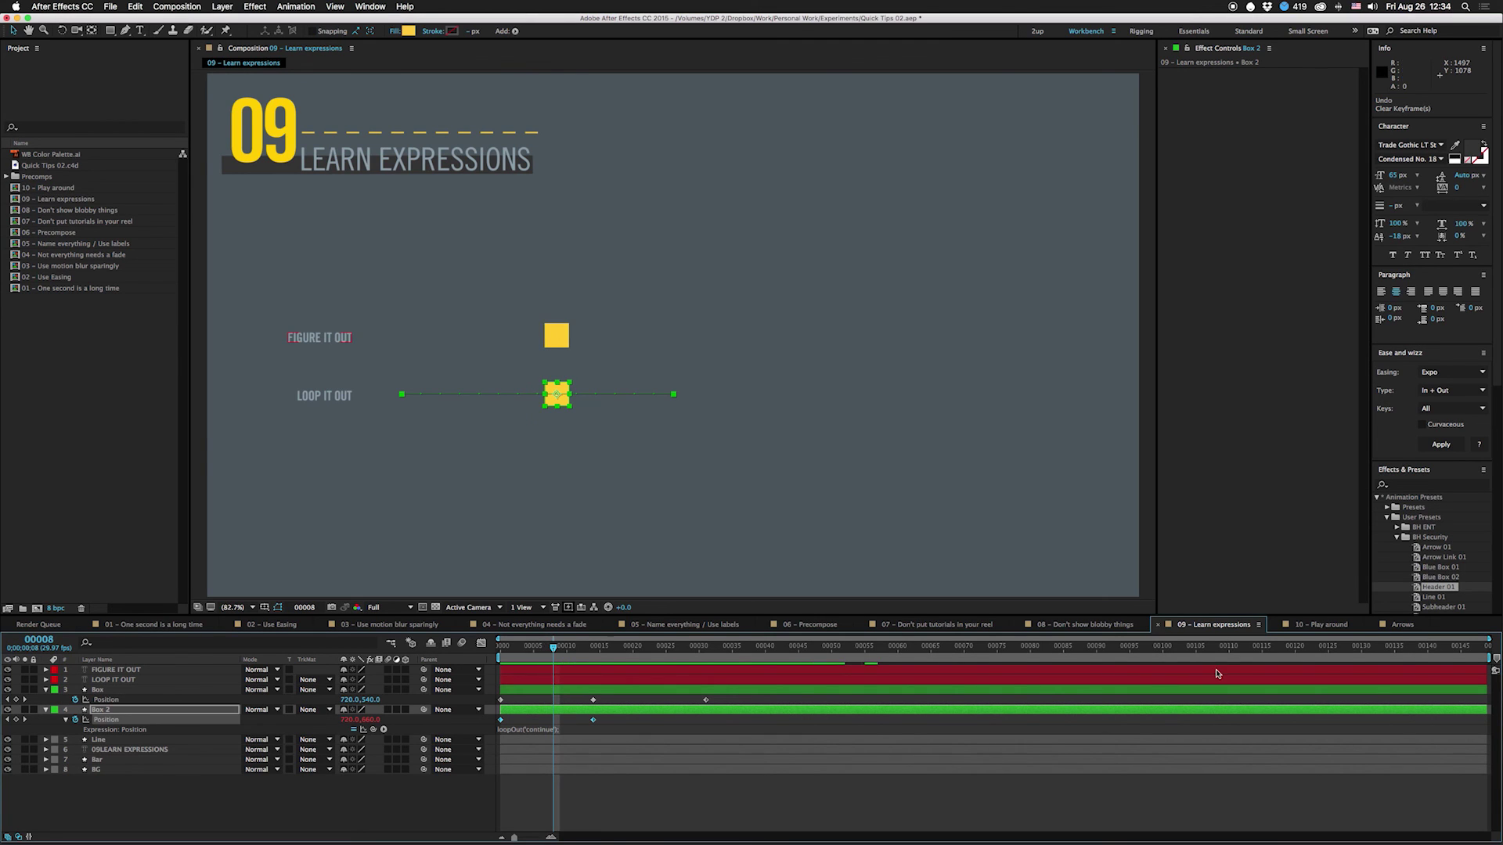
left_click(1320, 625)
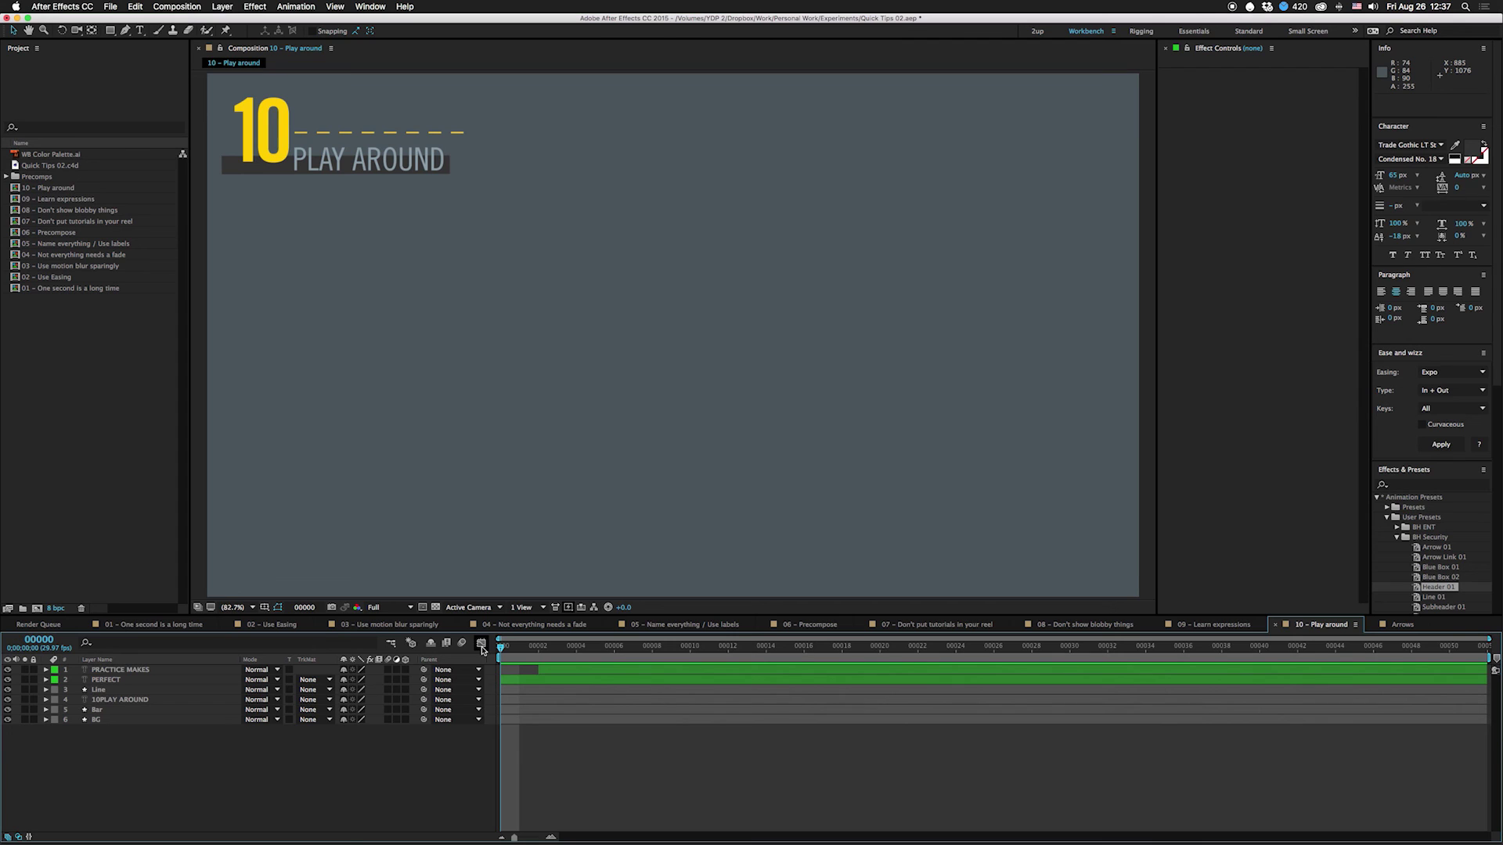
Step: Preview the 10 – Play around composition until PRACTICE MAKES PERFECT appears
key("space")
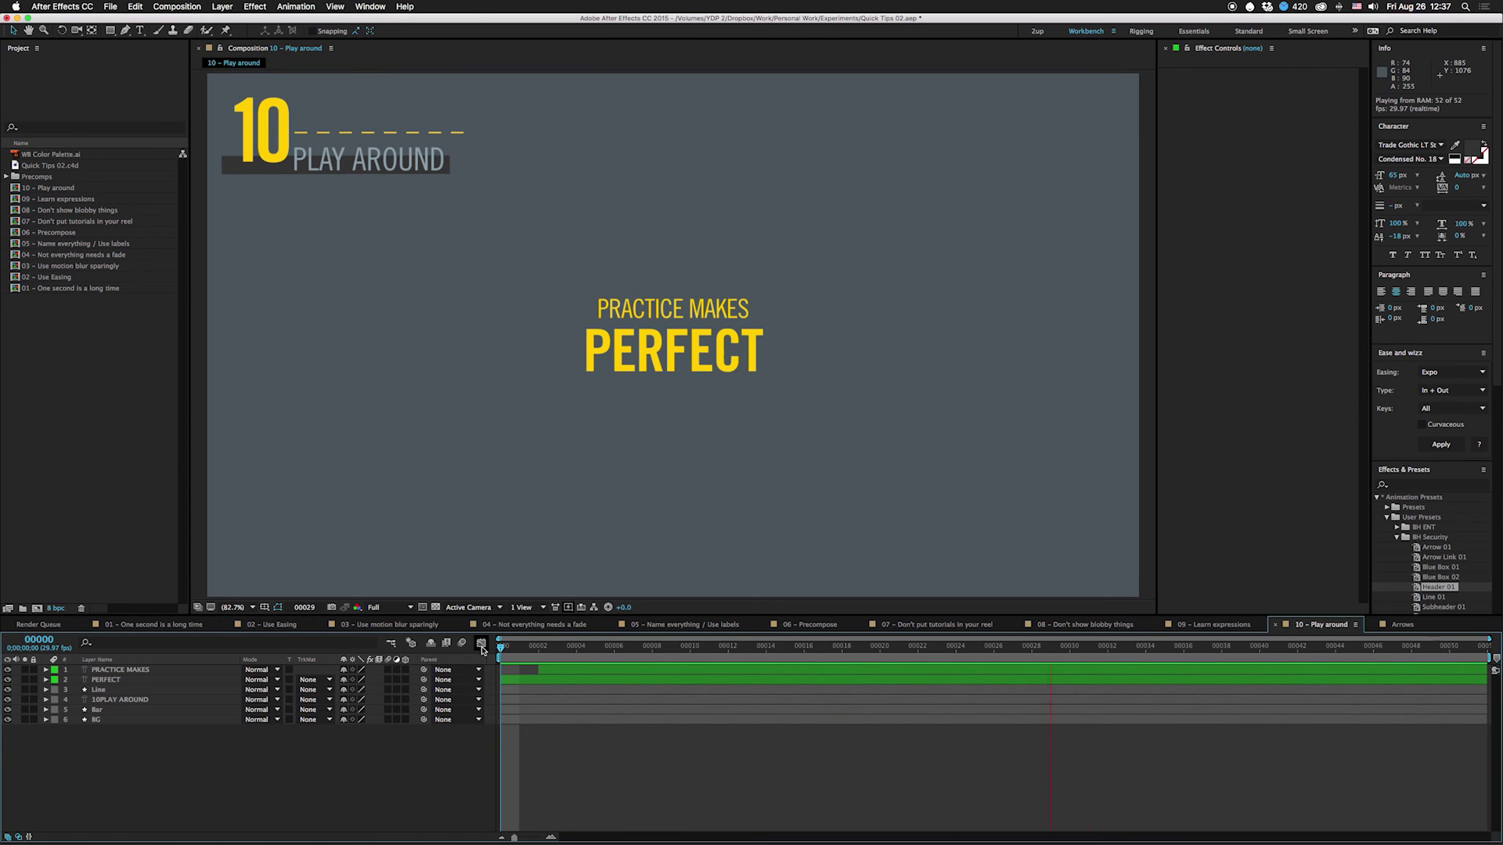